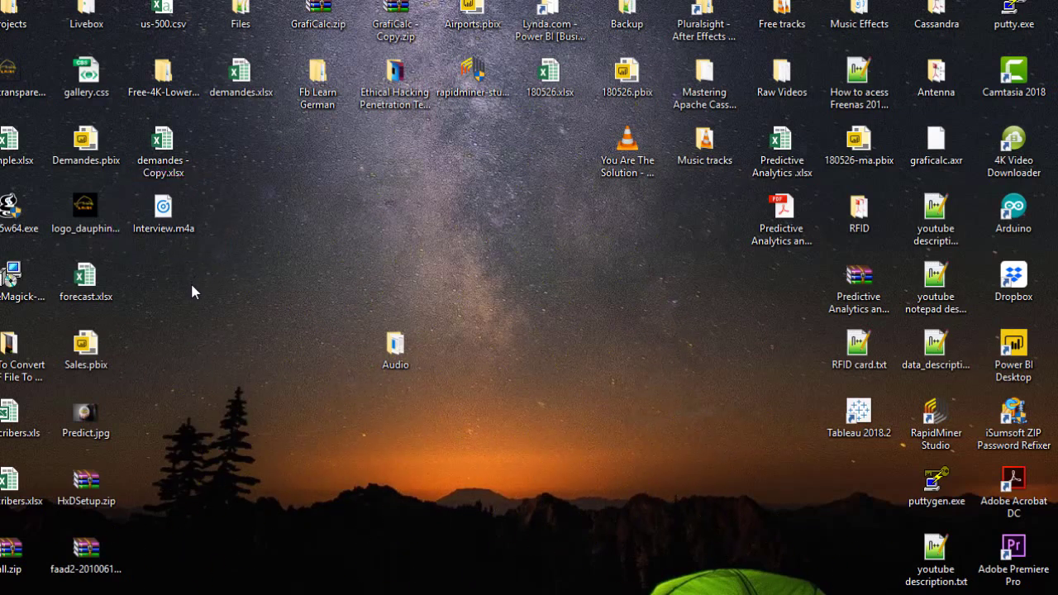
Step: Try to play Interview.m4a from the desktop with VLC media player, and close the player
{"action": "right_click", "coordinate": [166, 220]}
{"action": "mouse_move", "coordinate": [238, 339]}
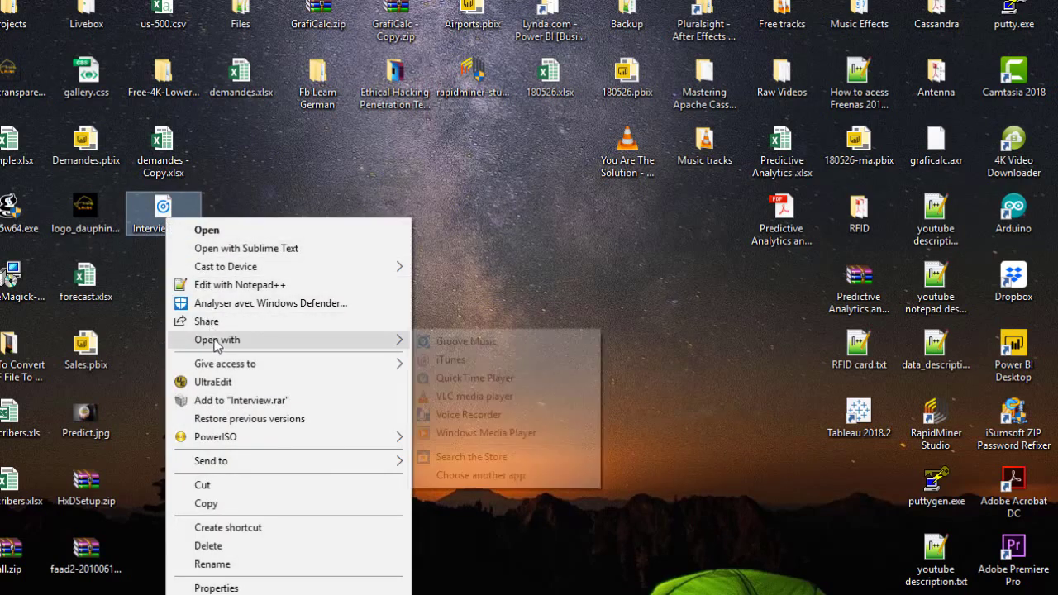
{"action": "left_click", "coordinate": [465, 396]}
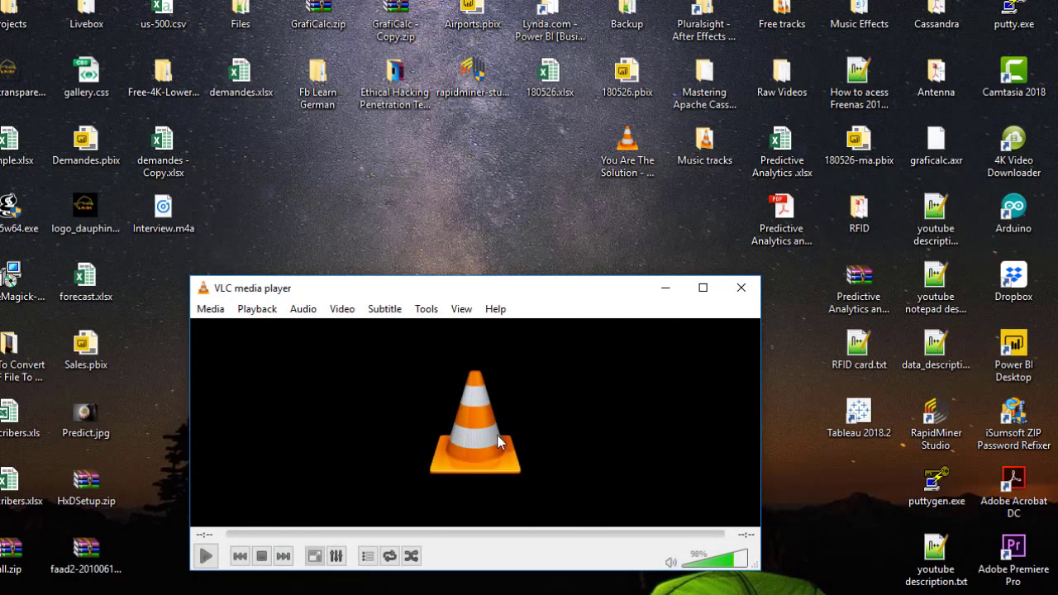
{"action": "left_click", "coordinate": [743, 294]}
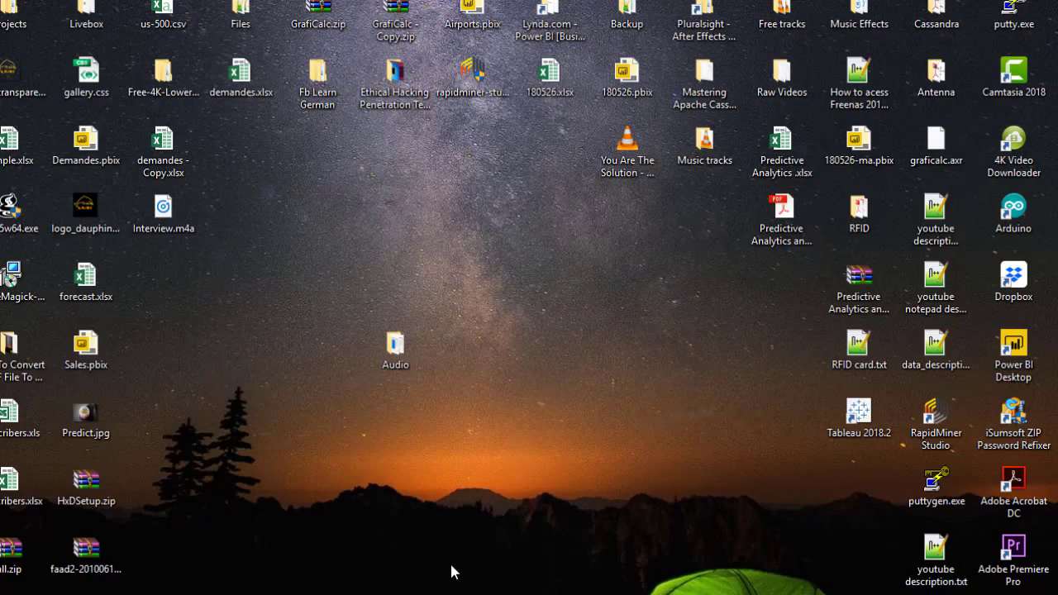
Step: Switch to the browser and review the download pages for the AAC decoders, the AAC encoders and HxD, then minimize it
{"action": "key", "text": "alt+Tab"}
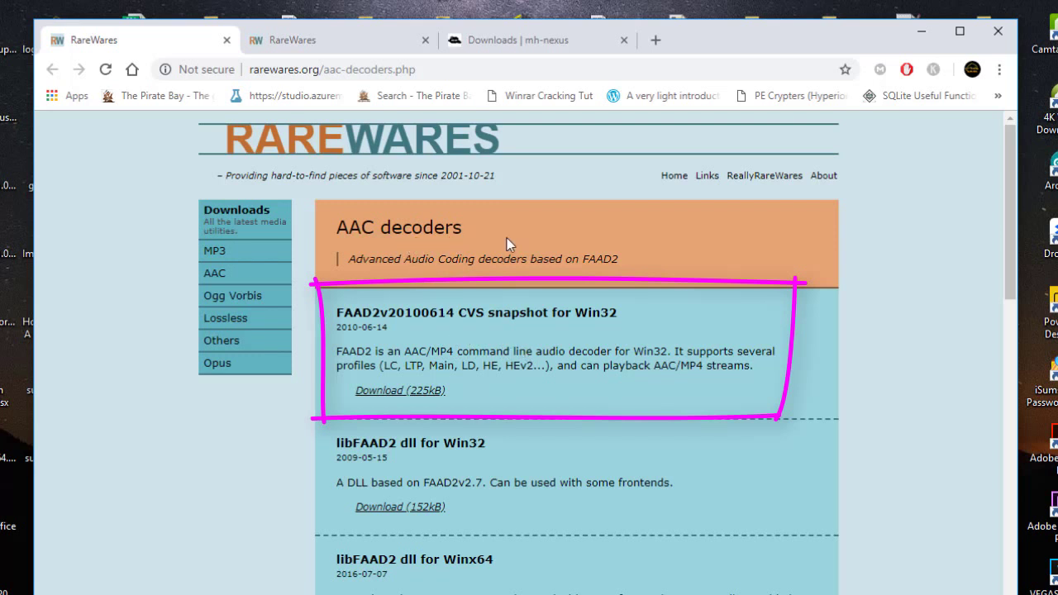
{"action": "left_click", "coordinate": [368, 39]}
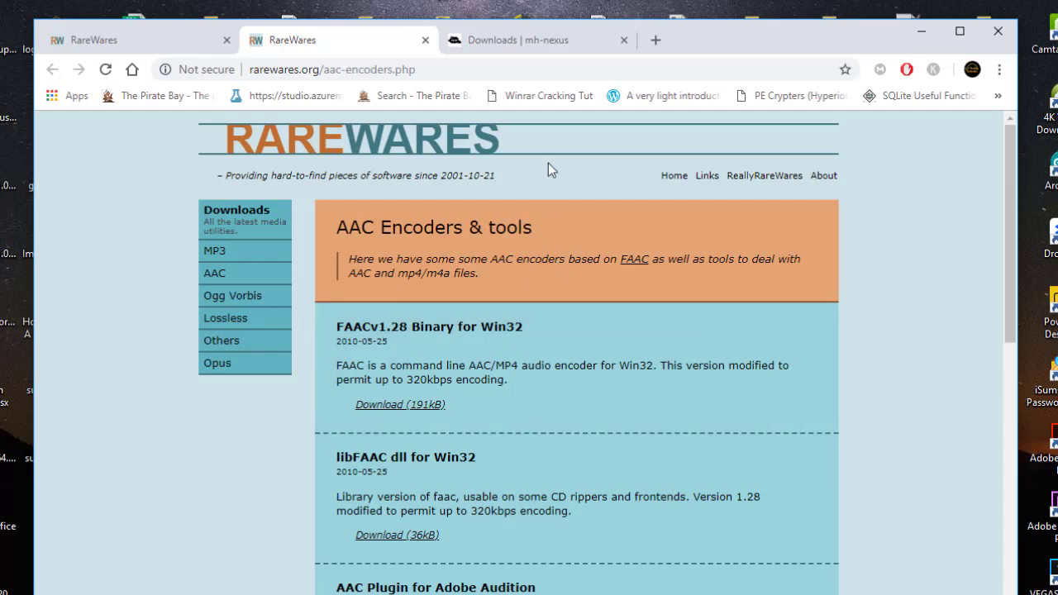
{"action": "left_click", "coordinate": [548, 41]}
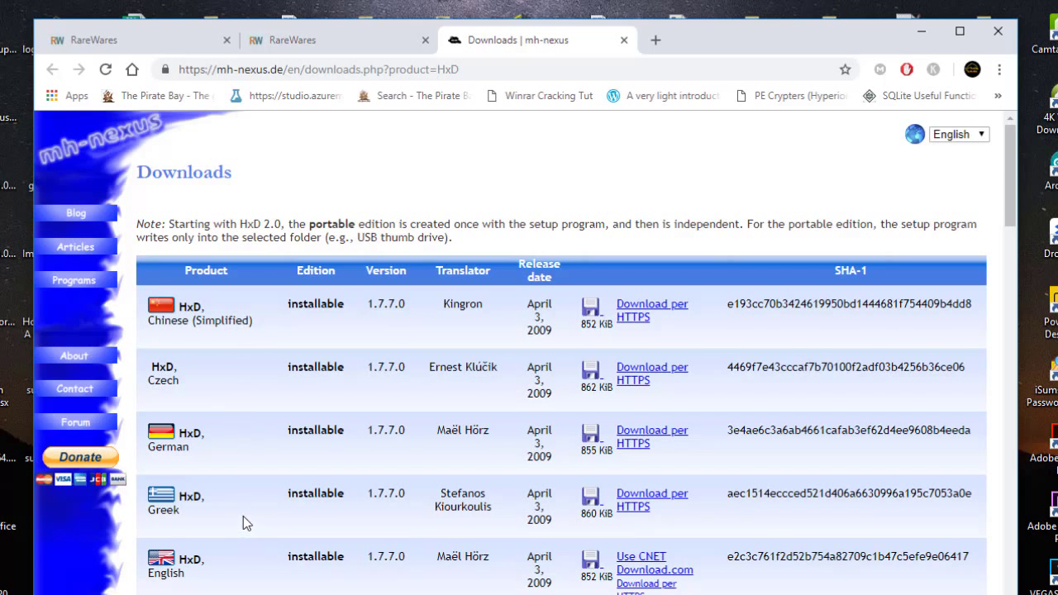
{"action": "left_click", "coordinate": [921, 33]}
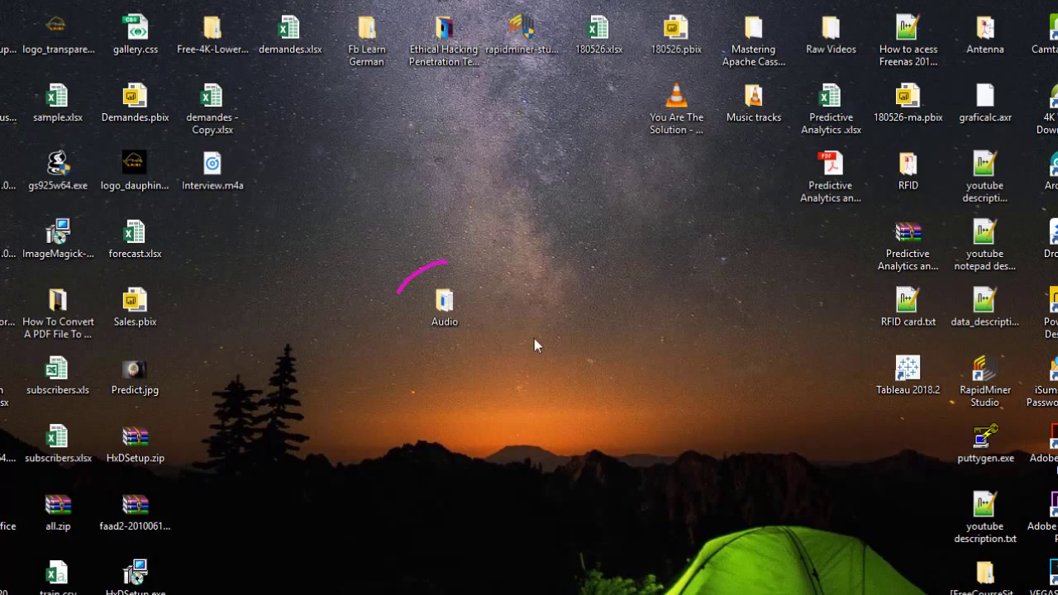
Step: Open the Audio folder on the desktop and move Interview.m4a from the desktop into it
{"action": "double_click", "coordinate": [444, 321]}
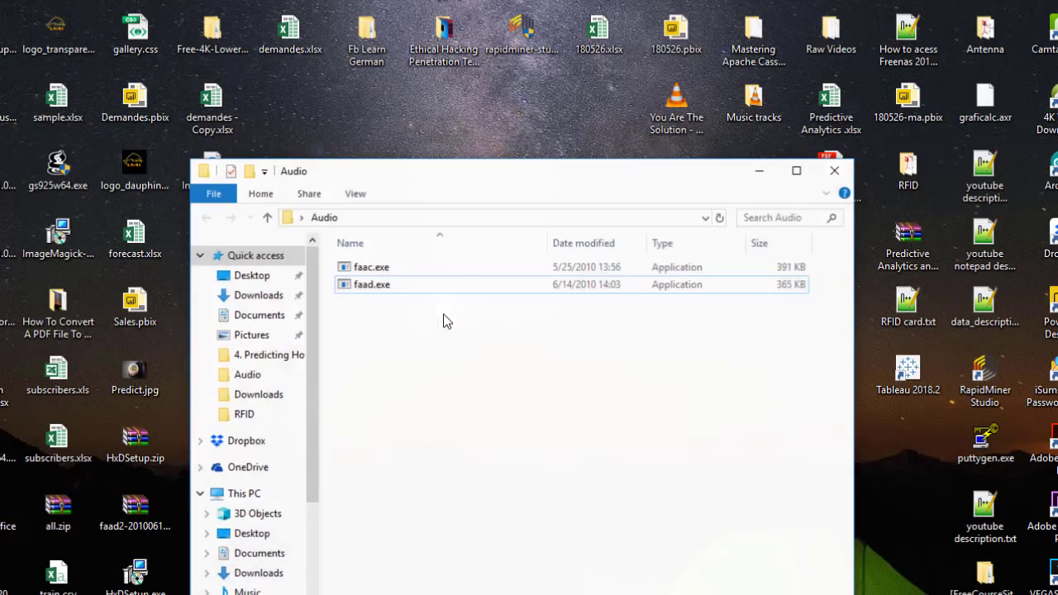
{"action": "left_click", "coordinate": [401, 286]}
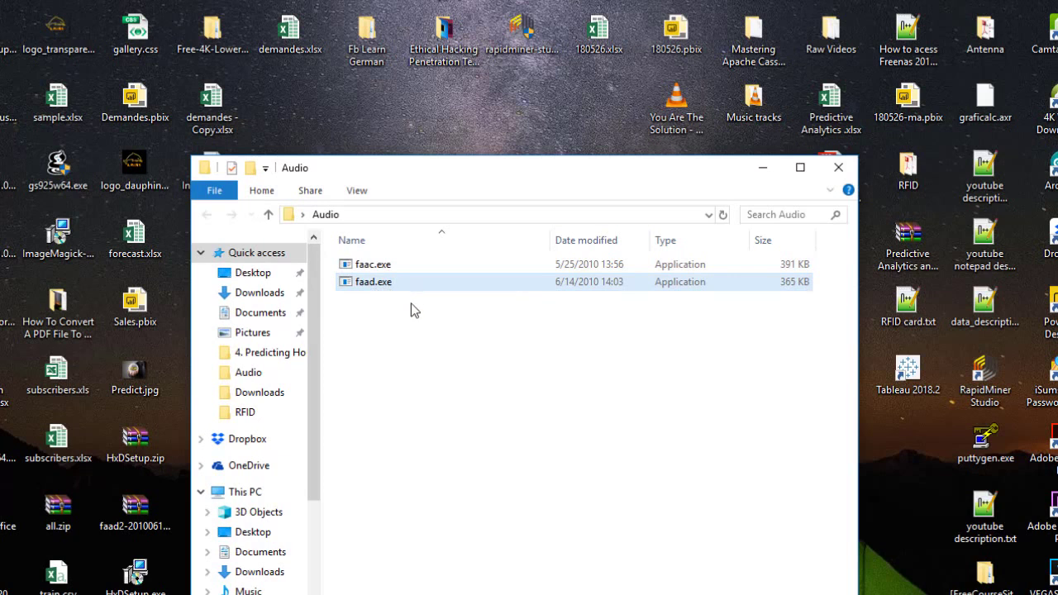
{"action": "left_click", "coordinate": [411, 304]}
{"action": "left_click_drag", "start_coordinate": [401, 173], "coordinate": [481, 168]}
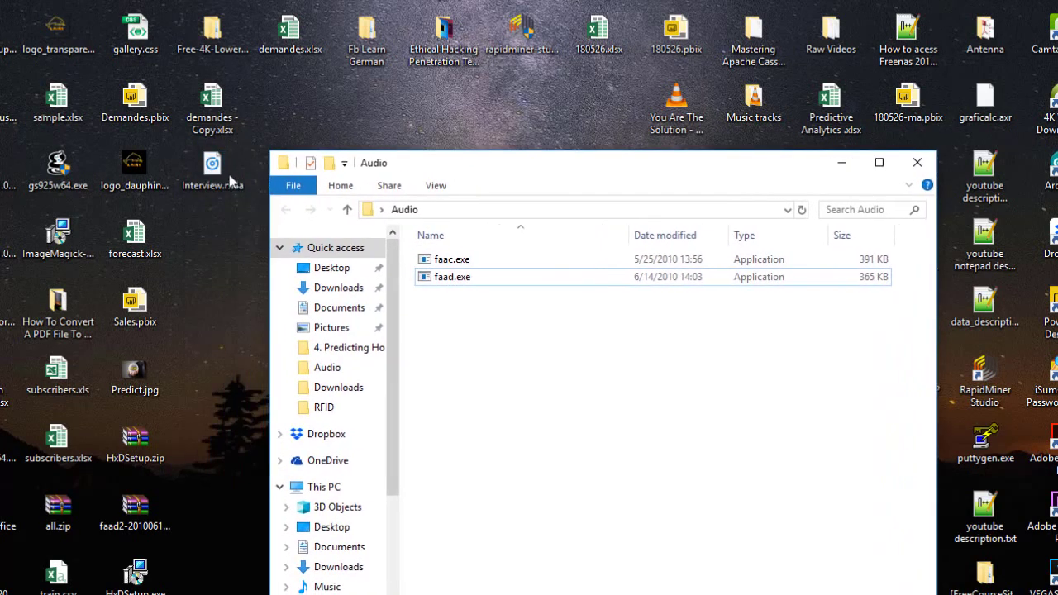
{"action": "left_click_drag", "start_coordinate": [212, 168], "coordinate": [496, 402]}
{"action": "left_click_drag", "start_coordinate": [607, 173], "coordinate": [547, 176]}
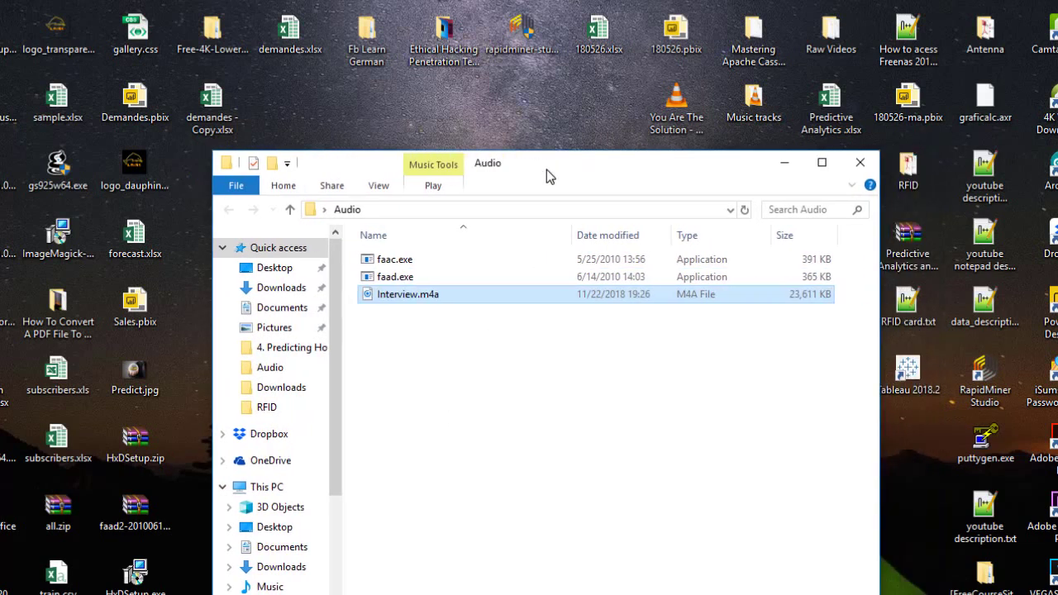
{"action": "right_click", "coordinate": [390, 299]}
{"action": "left_click", "coordinate": [665, 444]}
{"action": "left_click", "coordinate": [665, 444]}
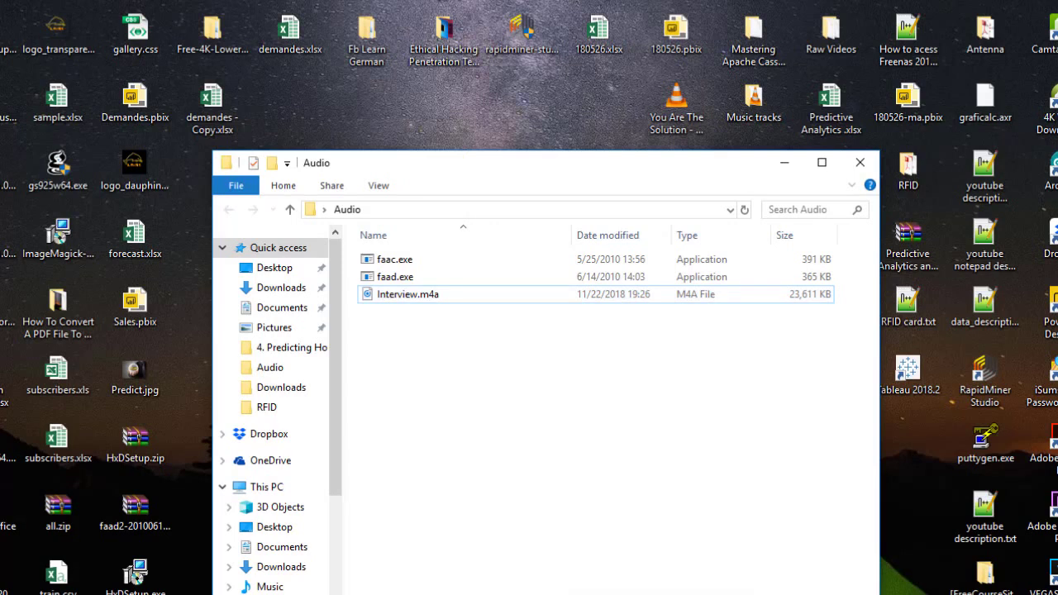
Step: Launch the HxD hex editor and open Interview.m4a from the desktop's Audio folder
{"action": "double_click", "coordinate": [137, 576]}
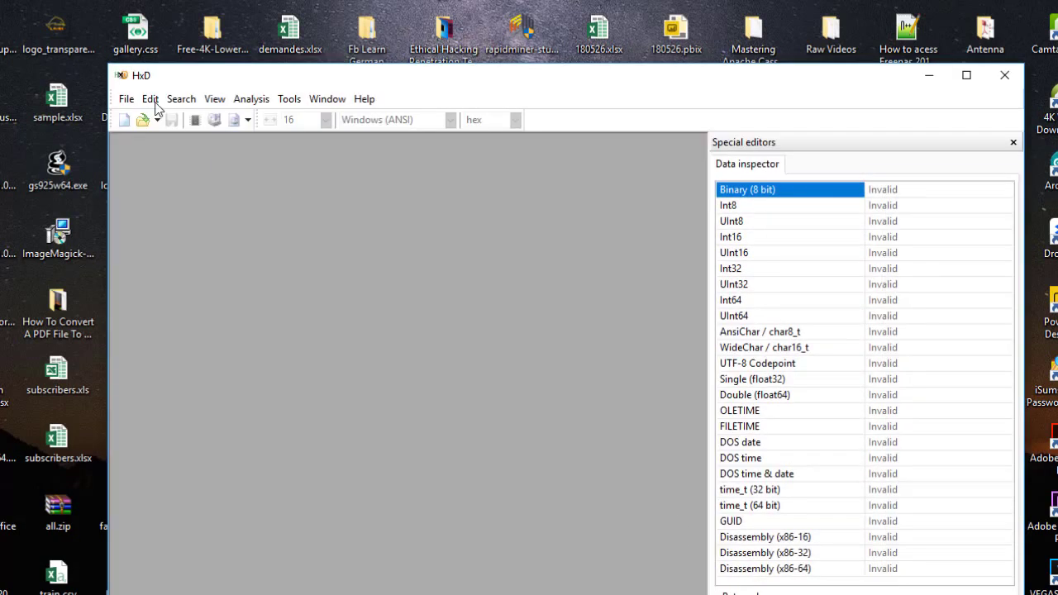
{"action": "left_click", "coordinate": [142, 120]}
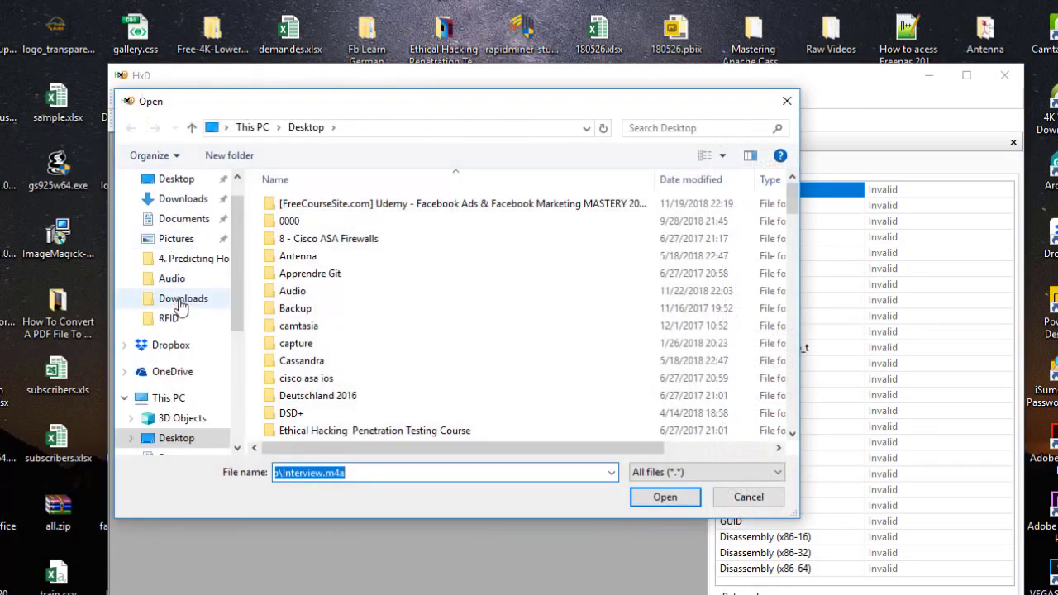
{"action": "double_click", "coordinate": [293, 291]}
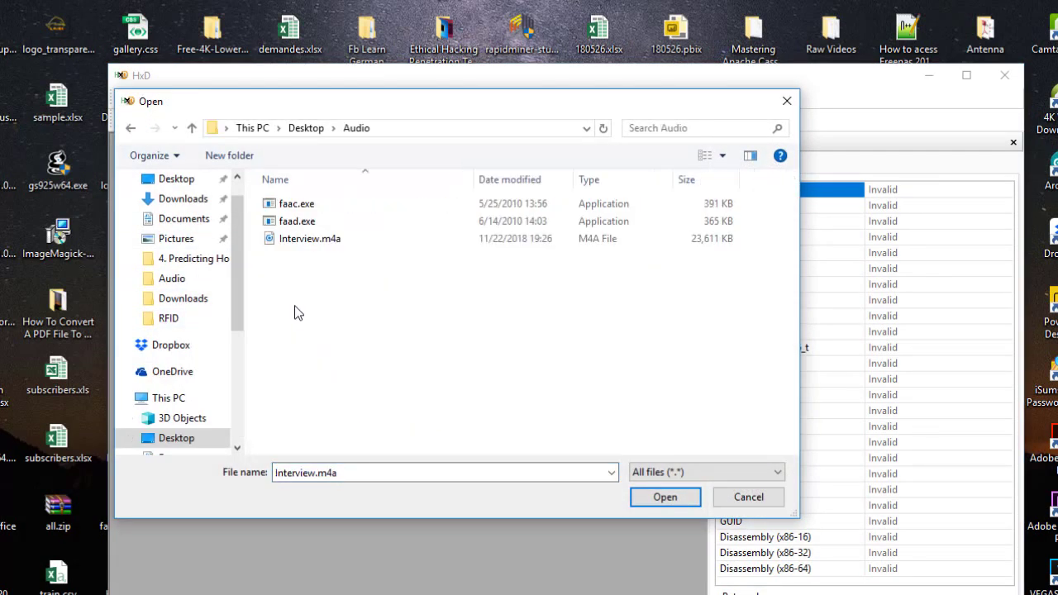
{"action": "left_click", "coordinate": [320, 244]}
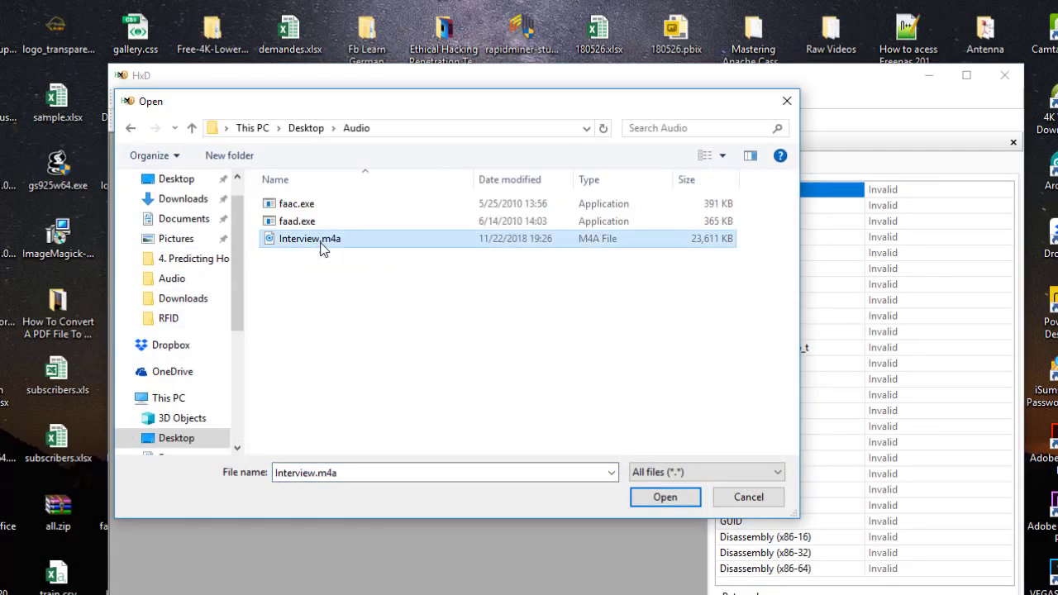
{"action": "left_click", "coordinate": [665, 498]}
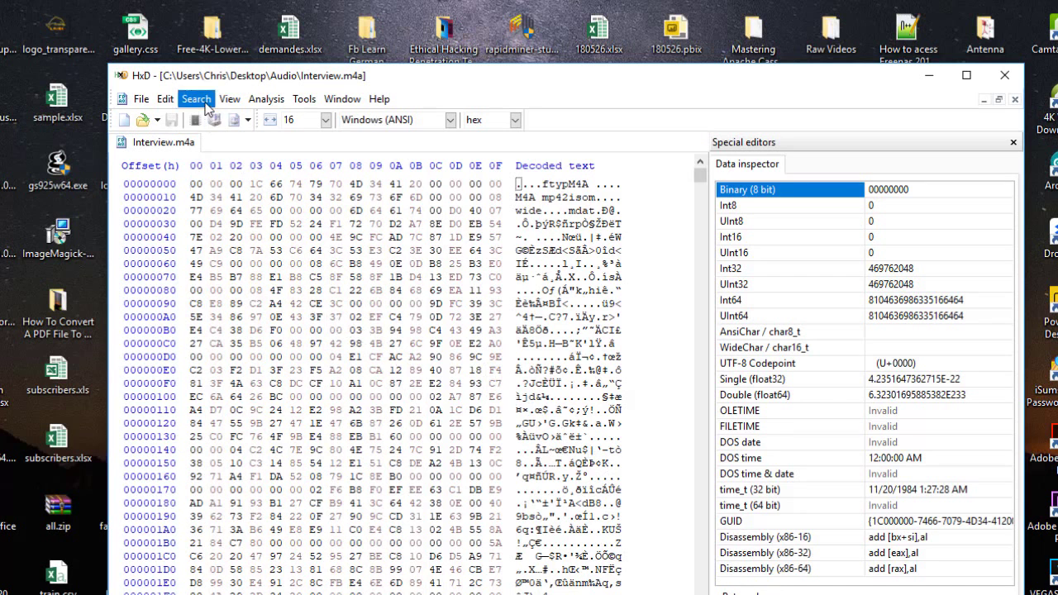
Step: Search Interview.m4a for the text string "mdat" using the editor encoding in all directions
{"action": "left_click", "coordinate": [197, 99]}
{"action": "left_click", "coordinate": [206, 118]}
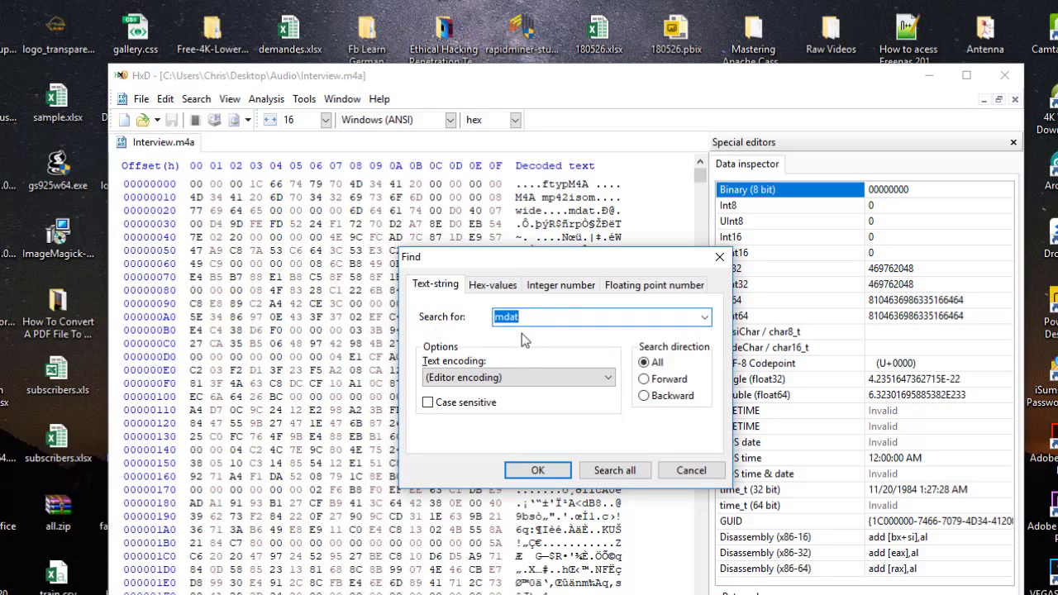
{"action": "left_click", "coordinate": [546, 320]}
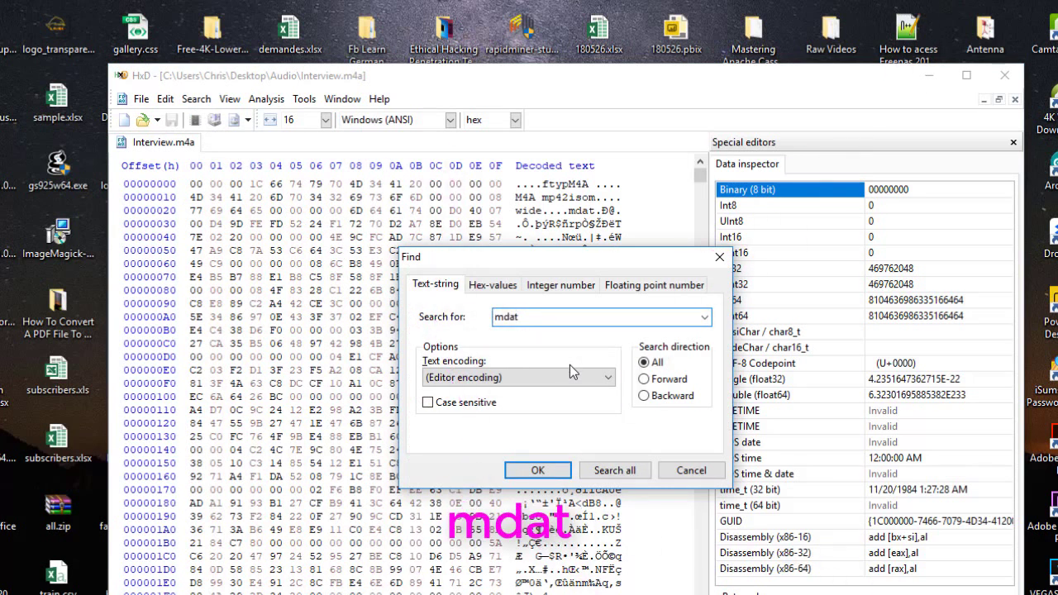
{"action": "left_click", "coordinate": [537, 470]}
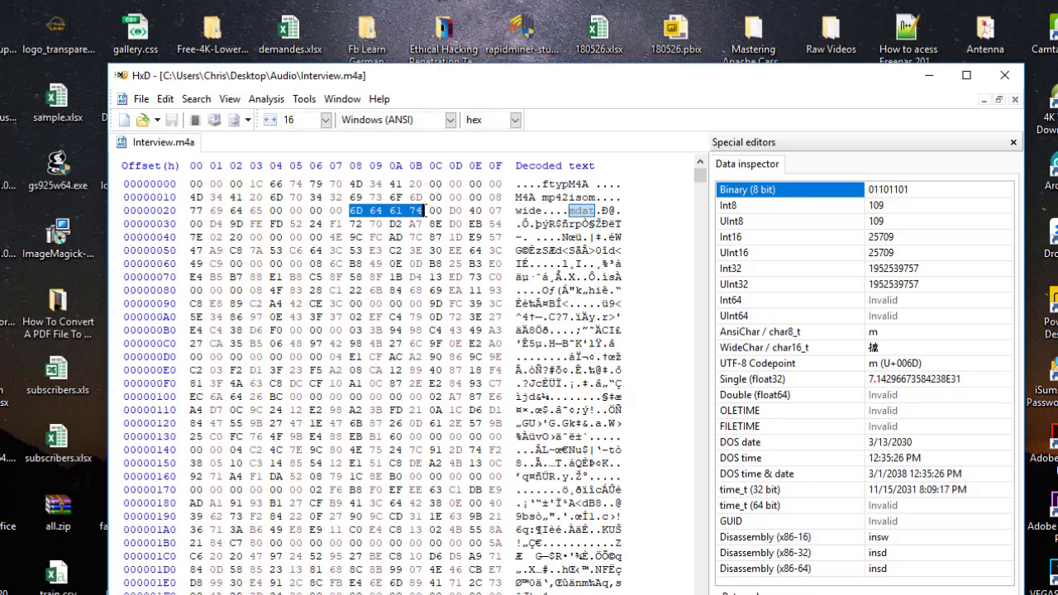
Step: Delete all bytes from the start of the file through the end of "mdat", accepting the file-size change
{"action": "left_click_drag", "start_coordinate": [424, 210], "coordinate": [191, 183]}
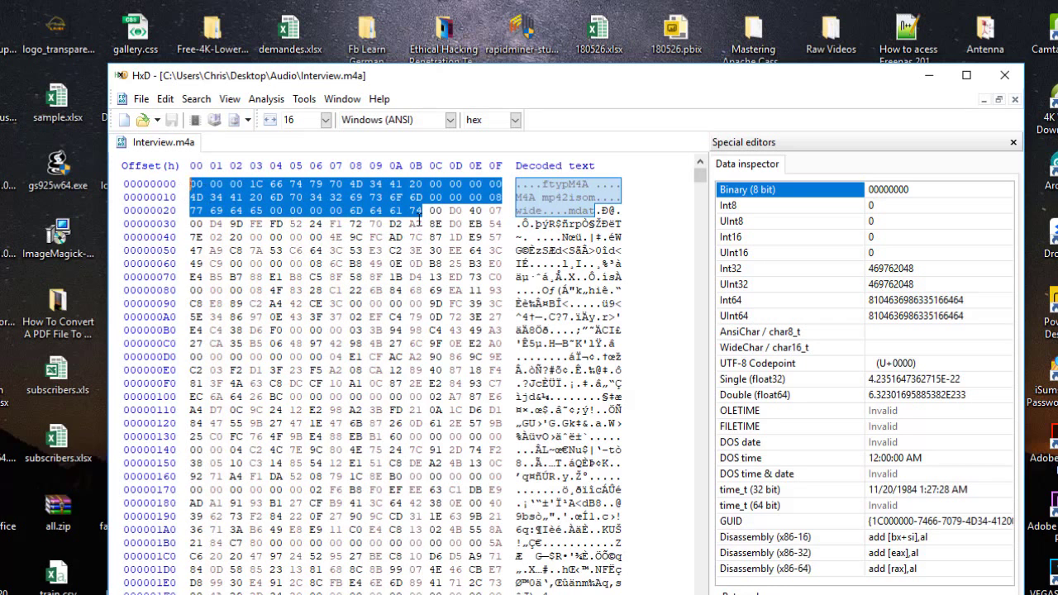
{"action": "key", "text": "Delete"}
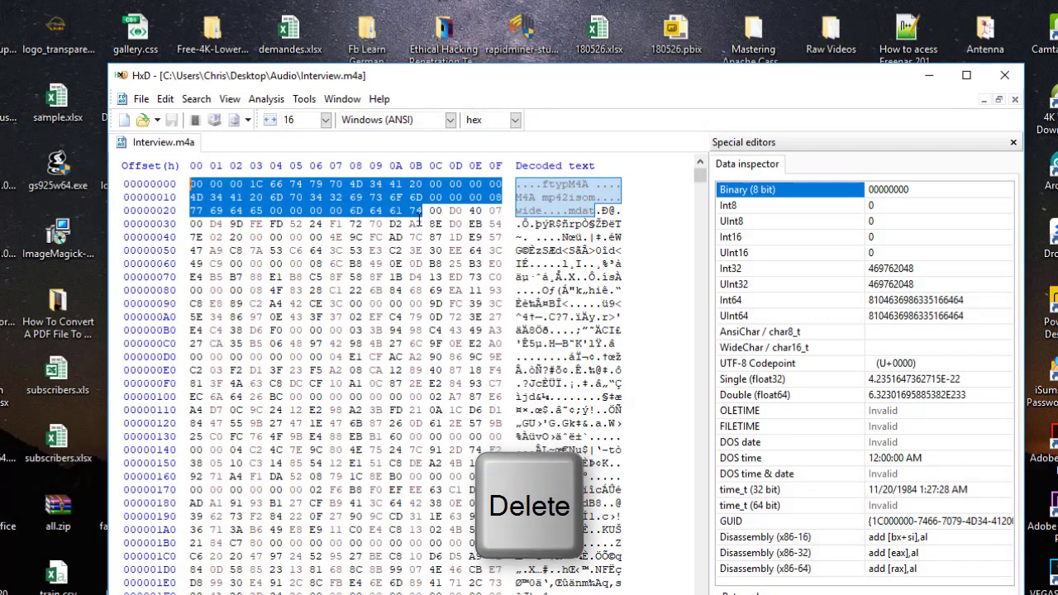
{"action": "key", "text": "Delete"}
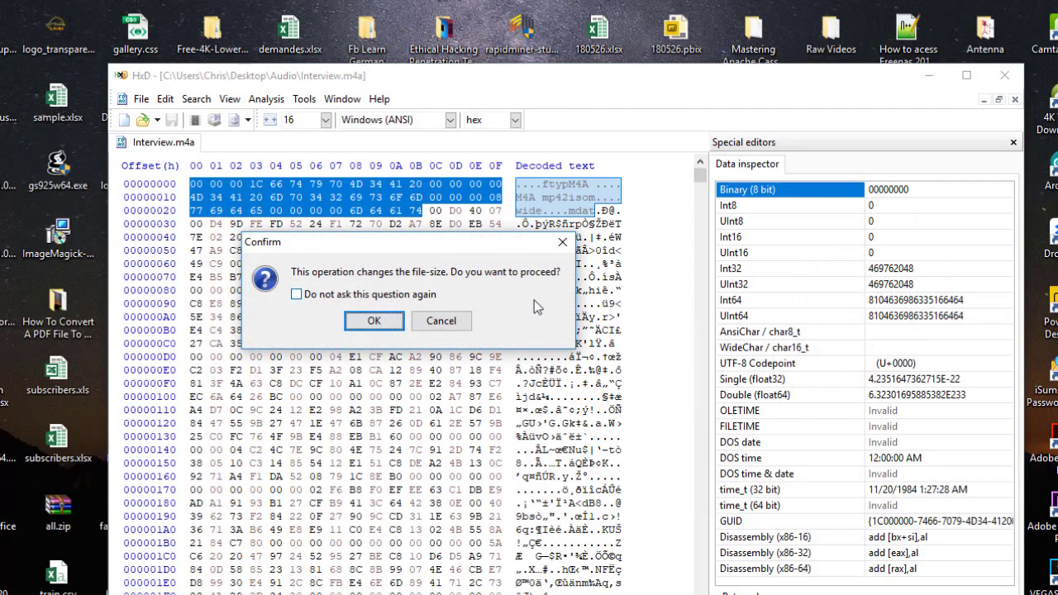
{"action": "left_click", "coordinate": [374, 321]}
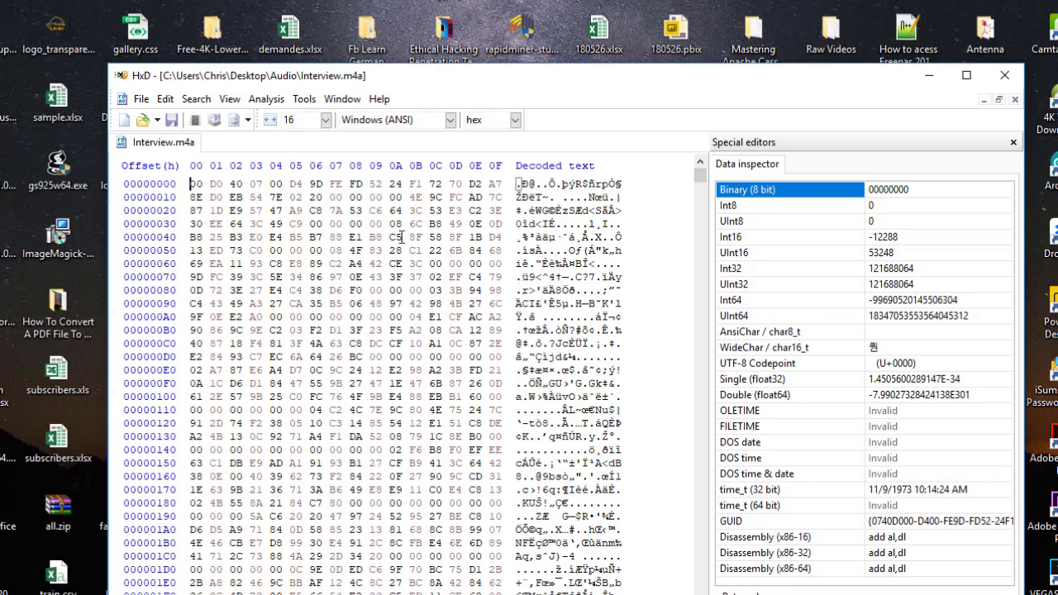
Step: Save the edited Interview.m4a and close HxD
{"action": "left_click", "coordinate": [142, 100]}
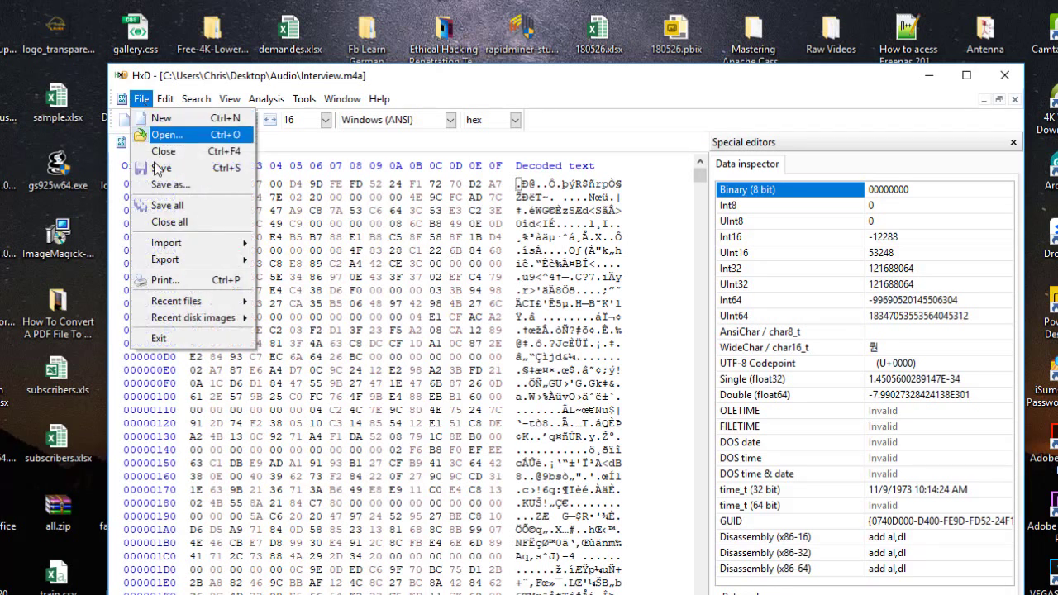
{"action": "key", "text": "Escape"}
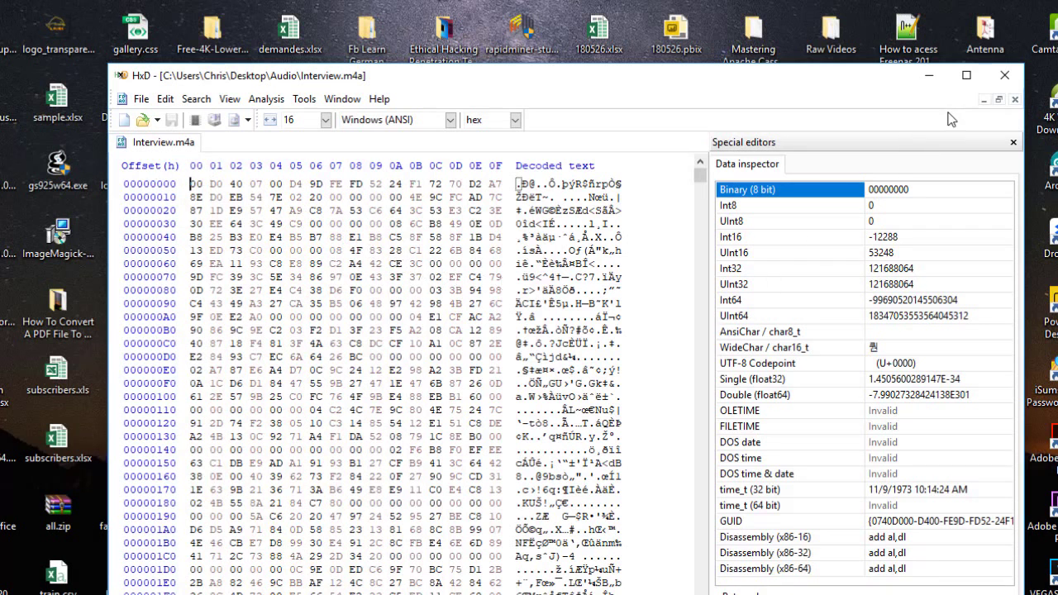
{"action": "left_click", "coordinate": [1005, 77]}
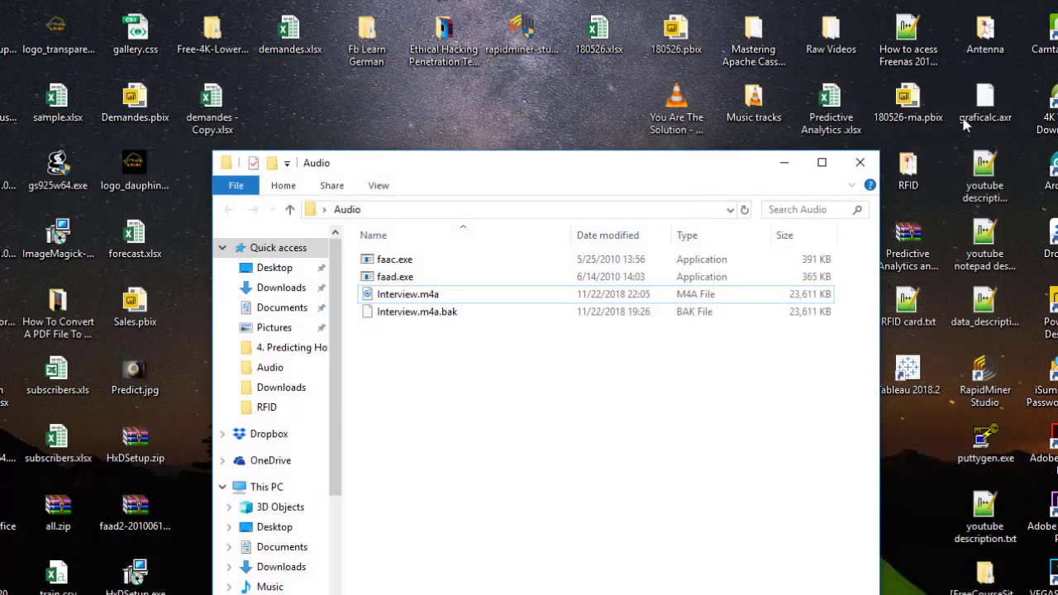
Step: Delete the backup file Interview.m4a.bak from the Audio folder
{"action": "left_click", "coordinate": [436, 315]}
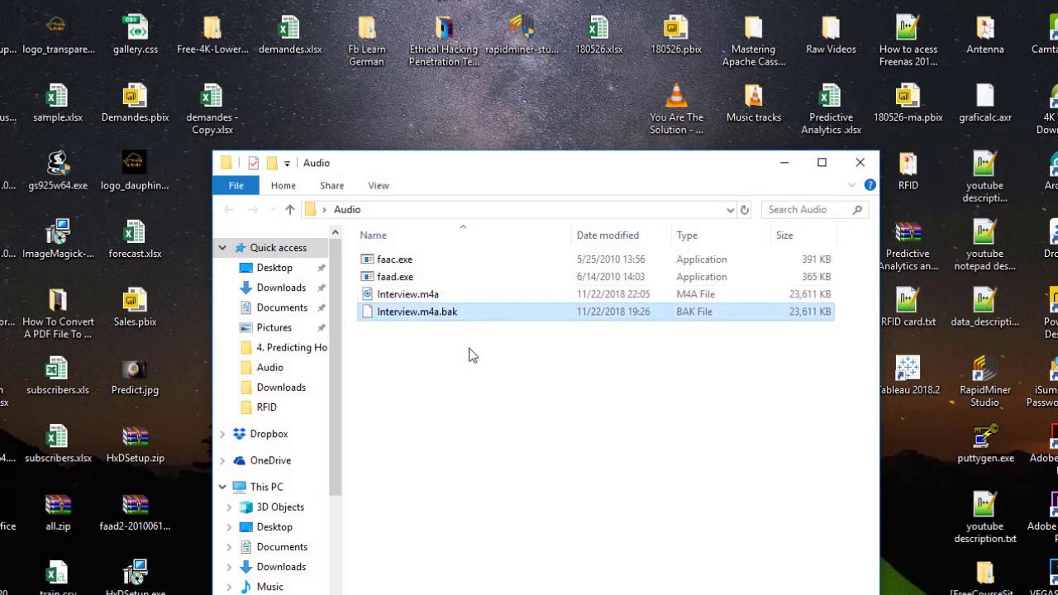
{"action": "key", "text": "Delete"}
{"action": "key", "text": "Return"}
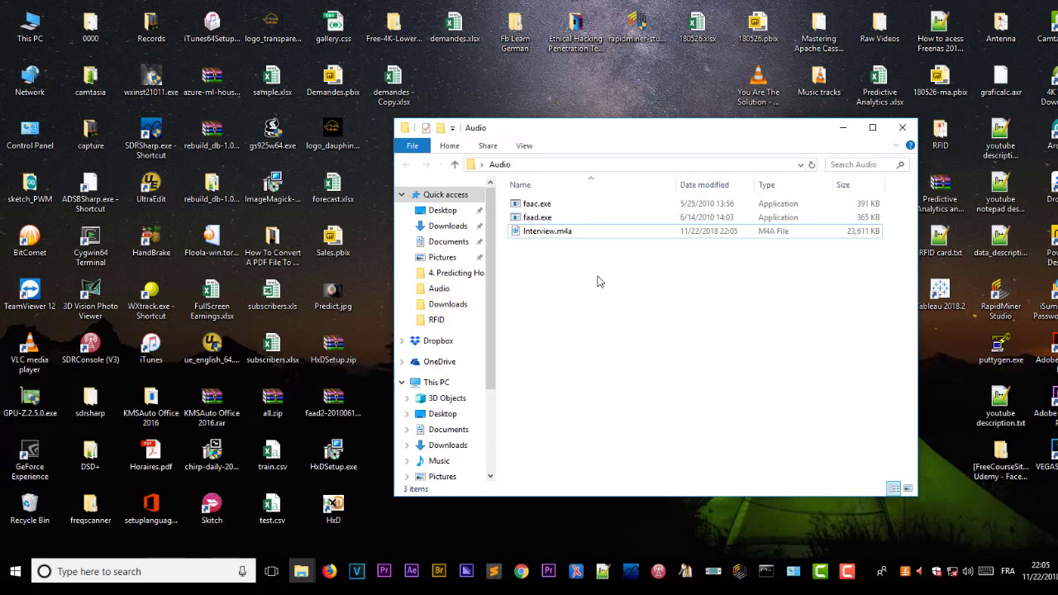
Step: Open a Command Prompt by running cmd, and reposition its window on the desktop
{"action": "key", "text": "super+r"}
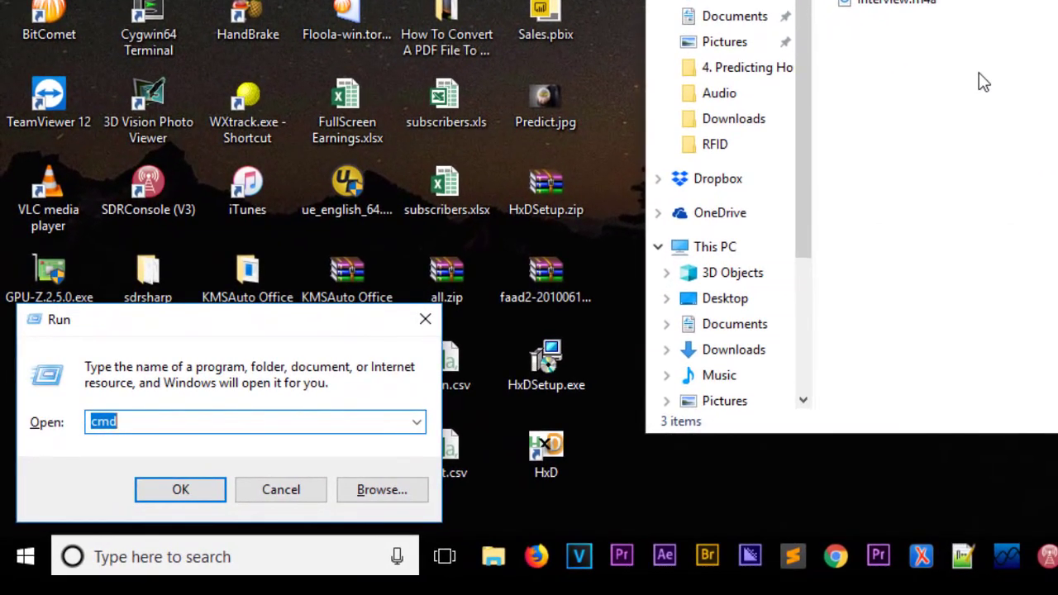
{"action": "left_click", "coordinate": [149, 493]}
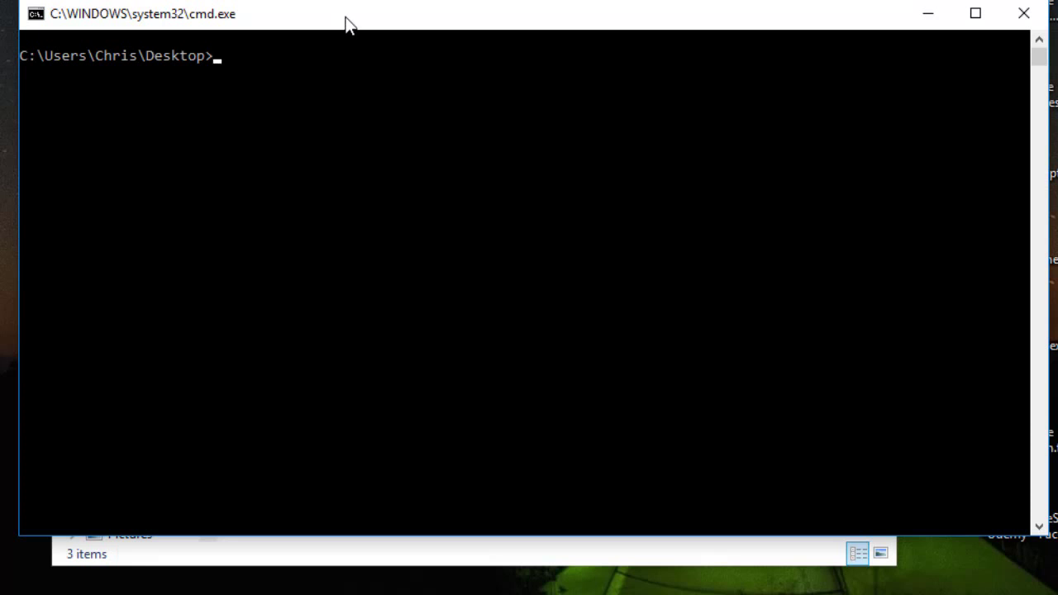
{"action": "left_click_drag", "start_coordinate": [345, 20], "coordinate": [345, 190]}
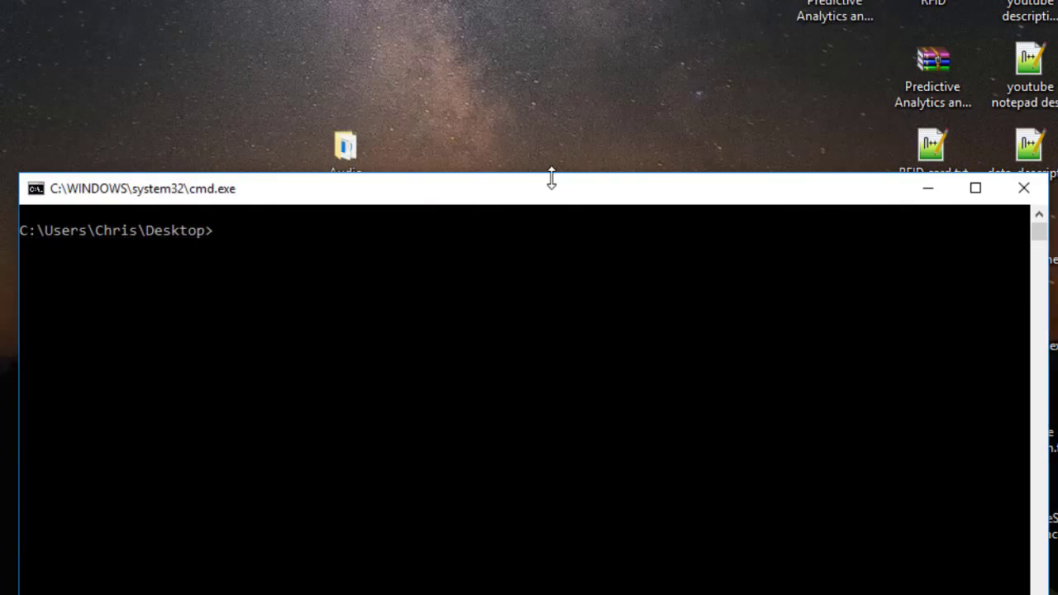
{"action": "left_click_drag", "start_coordinate": [564, 184], "coordinate": [570, 46]}
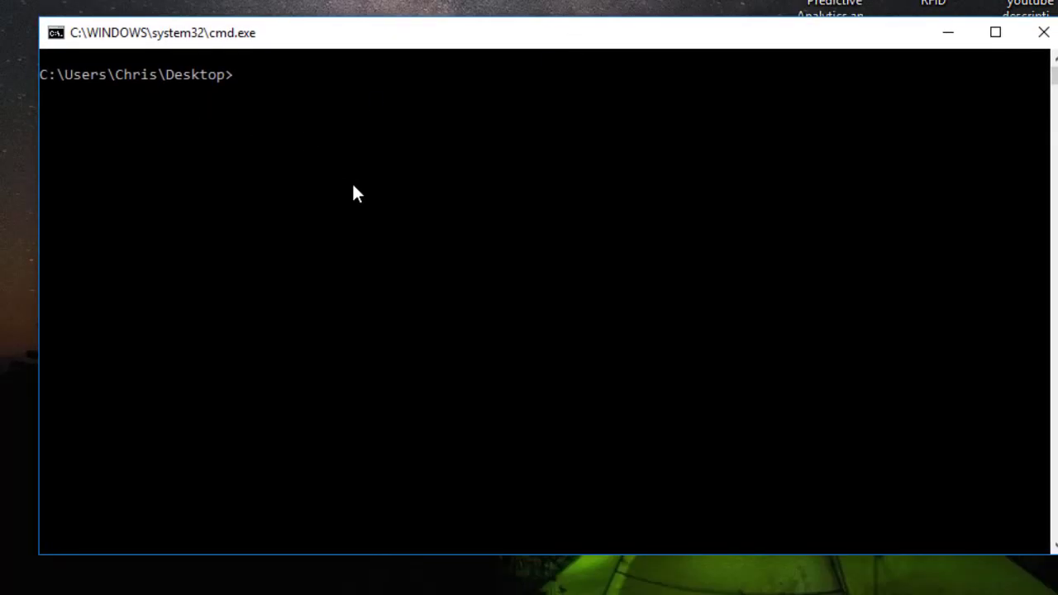
Step: Change the Command Prompt's directory to Audio and list the files in it
{"action": "type", "text": "cd Audio"}
{"action": "key", "text": "Return"}
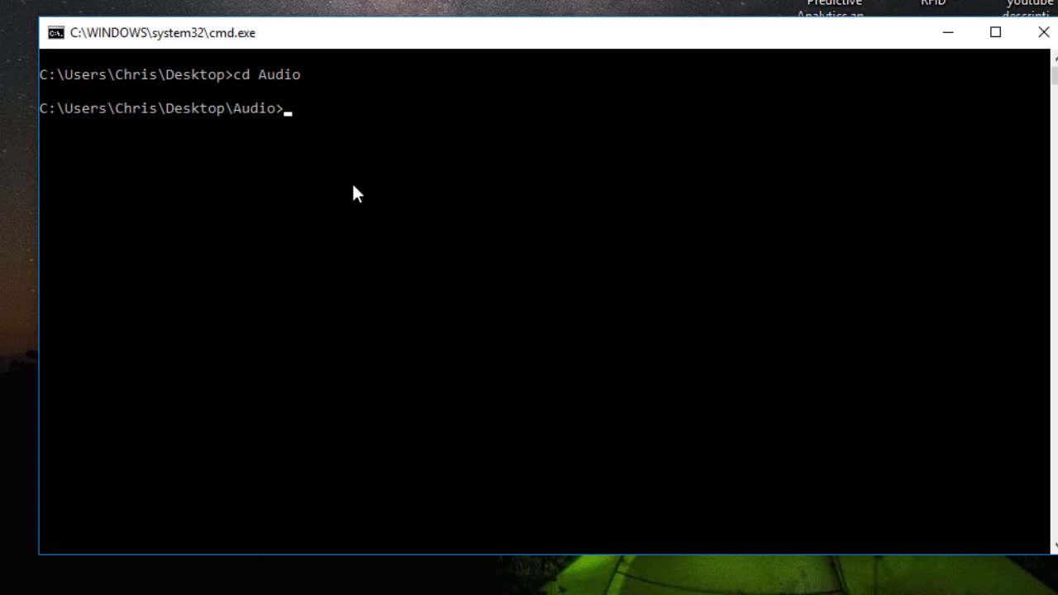
{"action": "type", "text": "dir"}
{"action": "key", "text": "Return"}
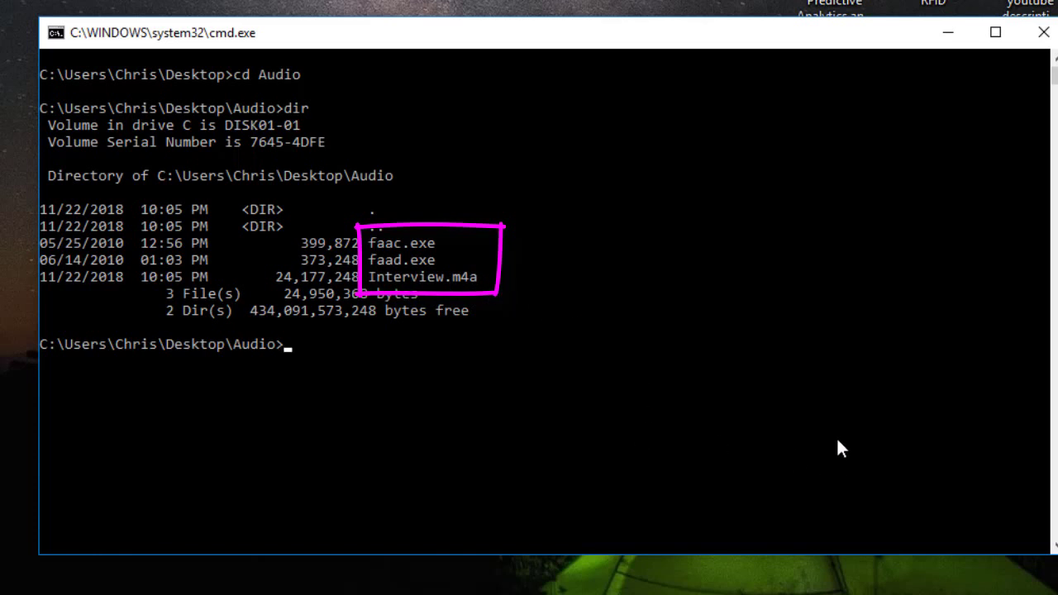
Step: Decode Interview.m4a by running faad.exe on it in the Command Prompt
{"action": "type", "text": "aad"}
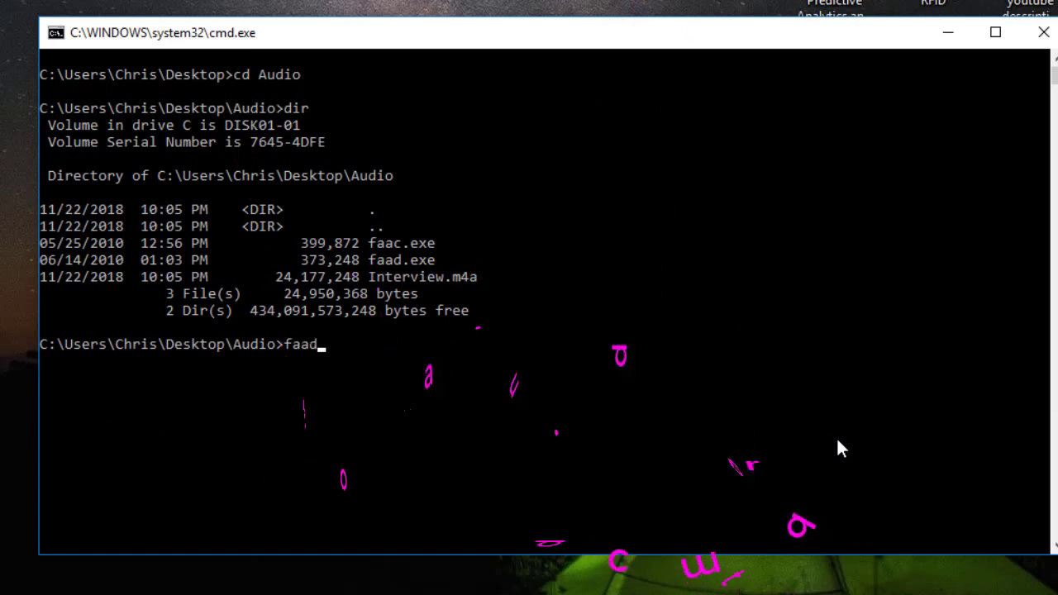
{"action": "type", "text": ".exe"}
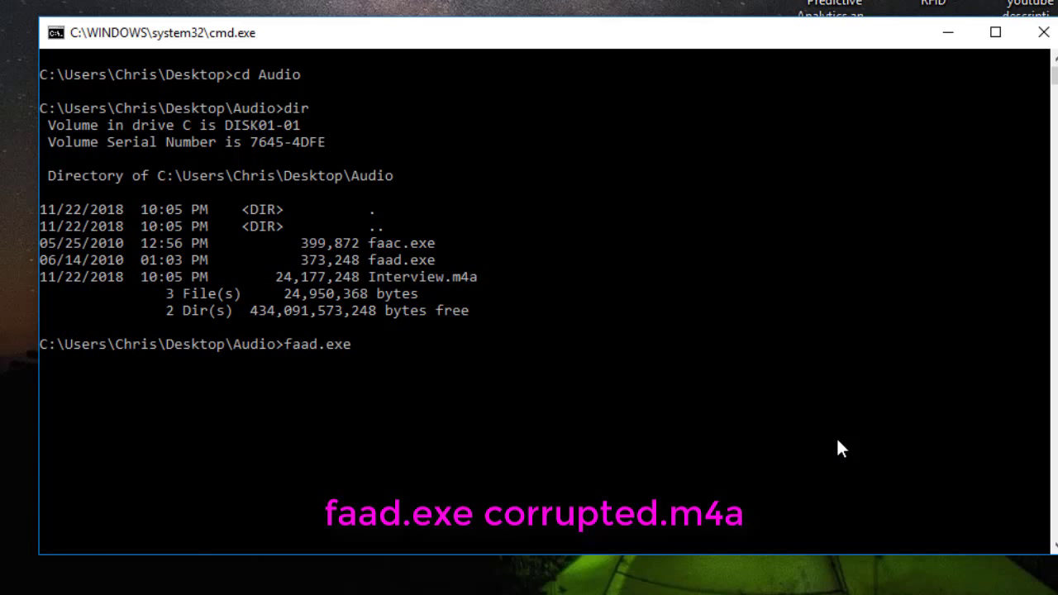
{"action": "type", "text": "In"}
{"action": "key", "text": "Tab"}
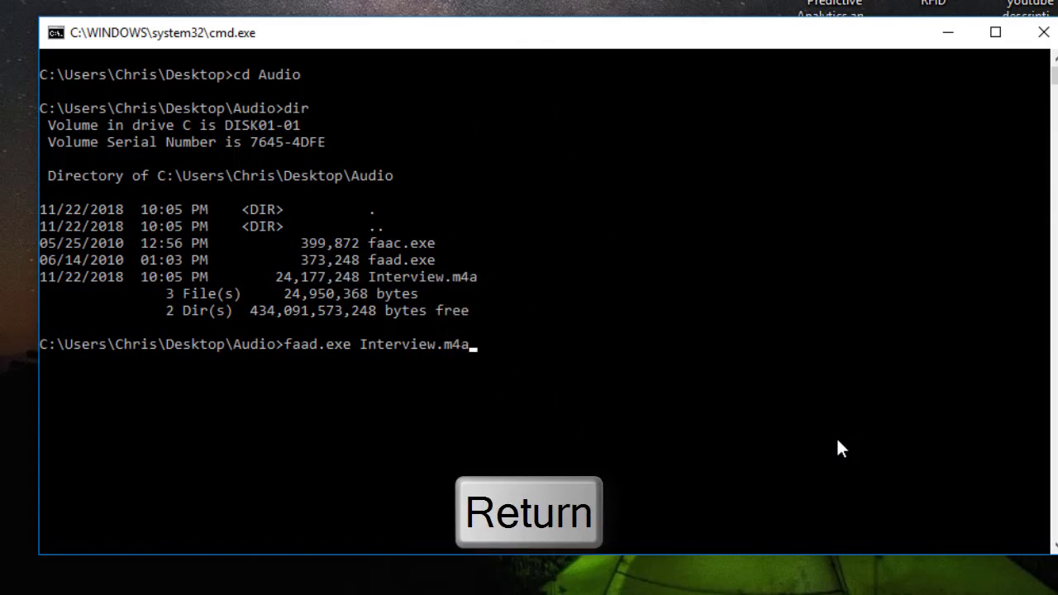
{"action": "key", "text": "Return"}
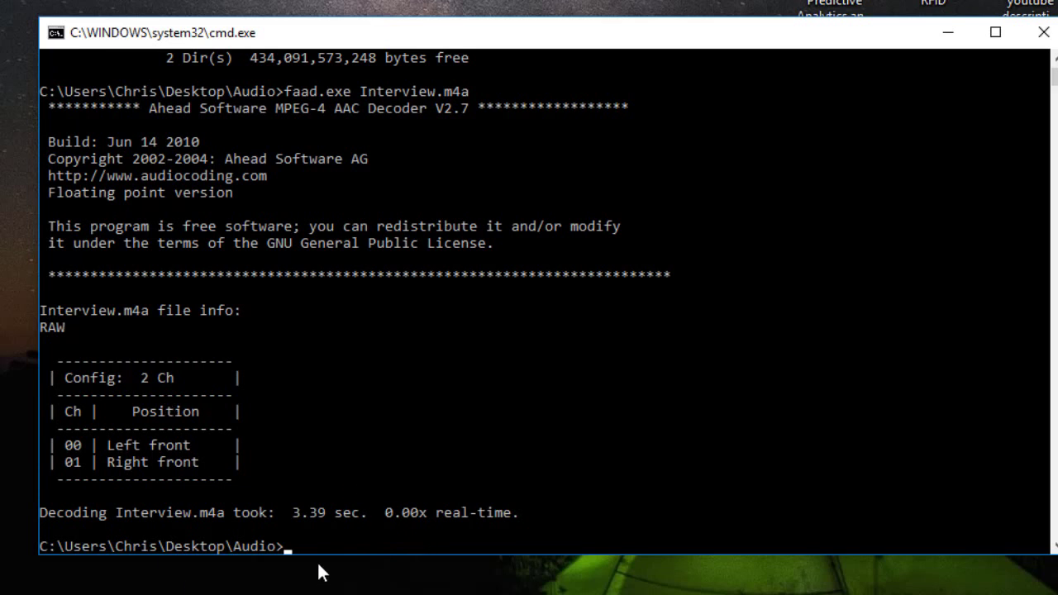
Step: Minimize the Command Prompt, open the desktop's Audio folder, and play Interview.wav in VLC media player briefly before closing the player
{"action": "left_click", "coordinate": [949, 33]}
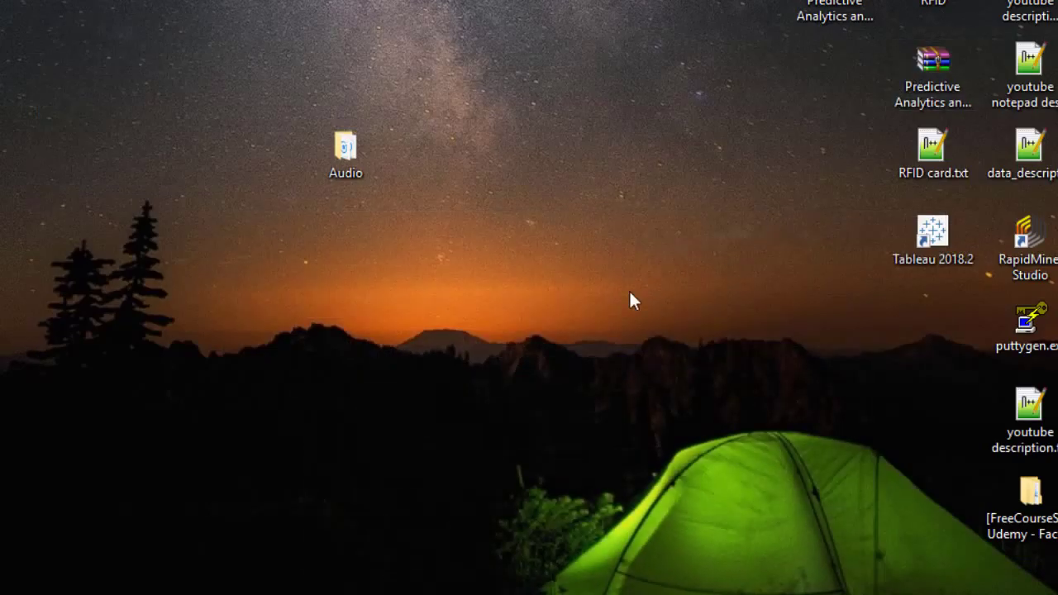
{"action": "double_click", "coordinate": [321, 155]}
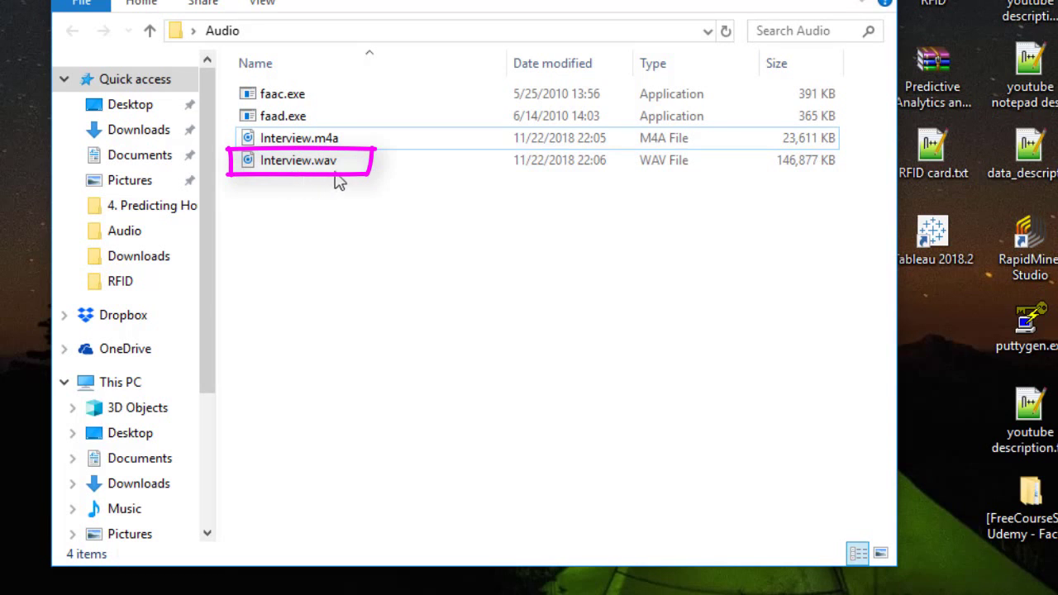
{"action": "right_click", "coordinate": [283, 168]}
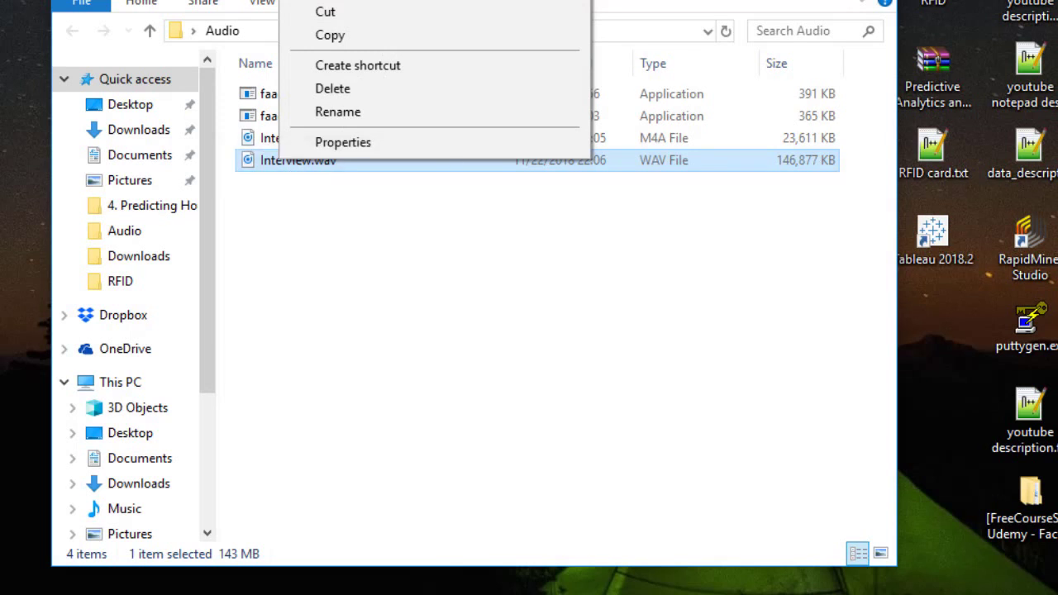
{"action": "key", "text": "Return"}
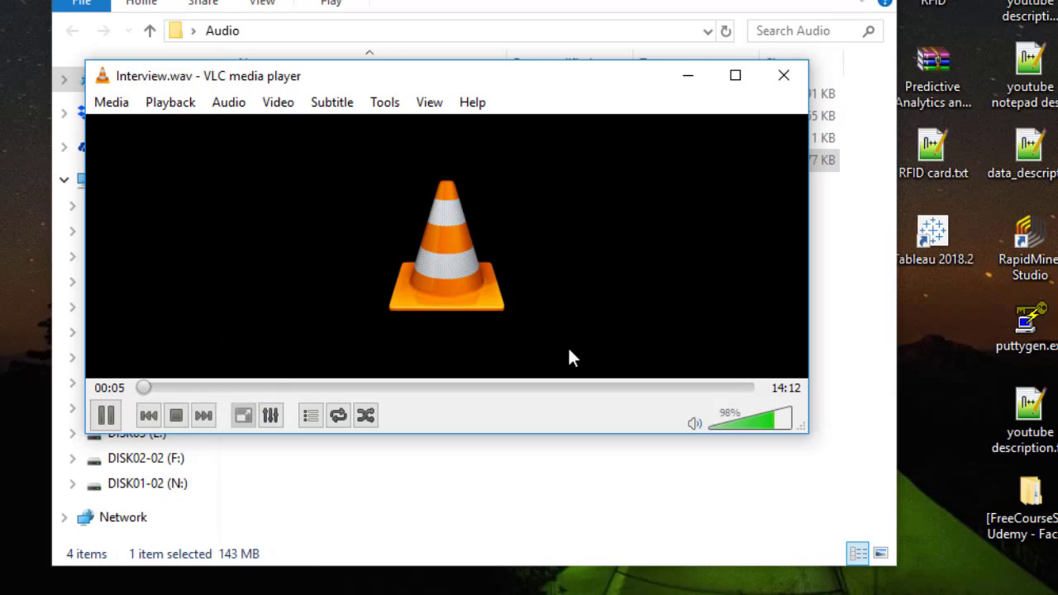
{"action": "left_click", "coordinate": [783, 79]}
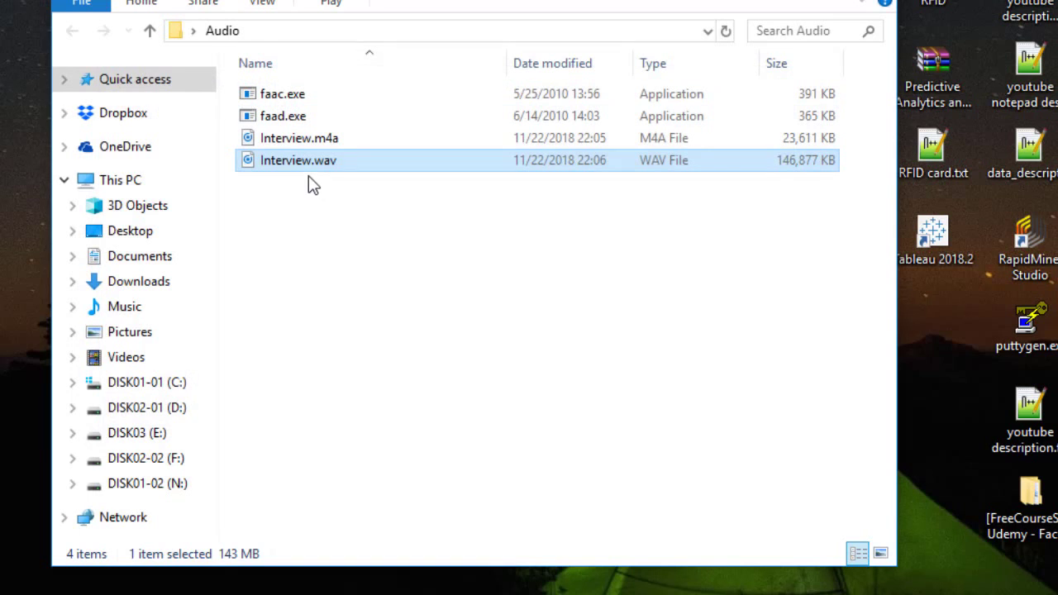
{"action": "mouse_move", "coordinate": [309, 172]}
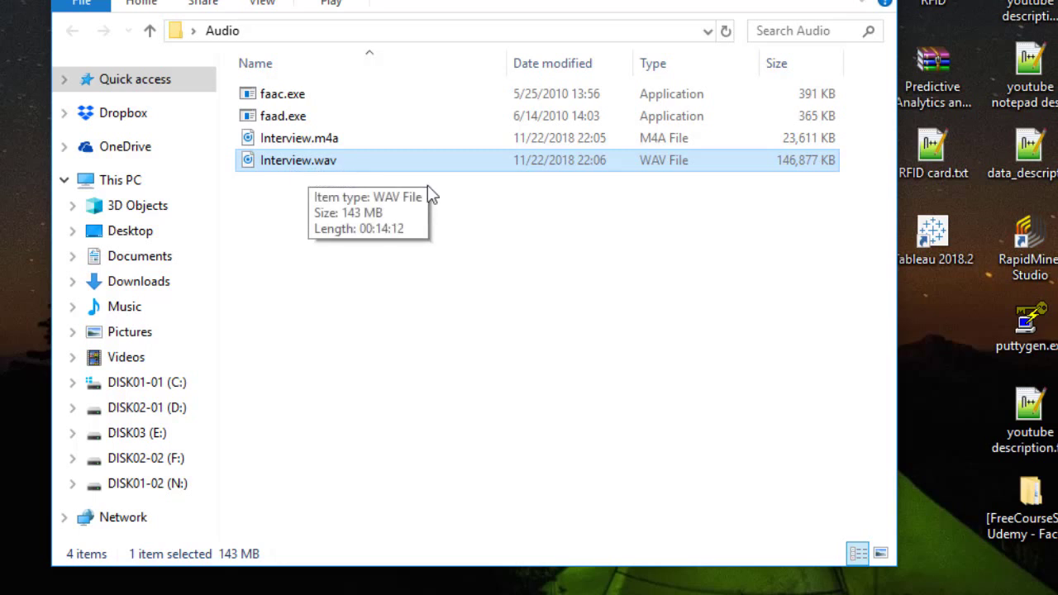
{"action": "mouse_move", "coordinate": [338, 151]}
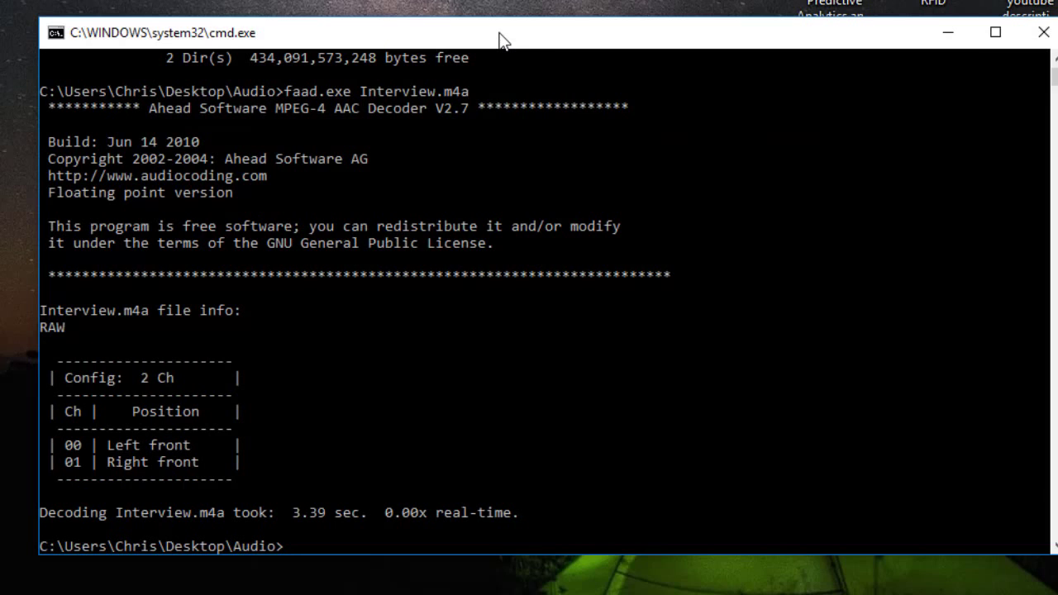
Step: Reposition the Command Prompt window on the desktop and clear its output with cls
{"action": "left_click_drag", "start_coordinate": [499, 41], "coordinate": [475, 25]}
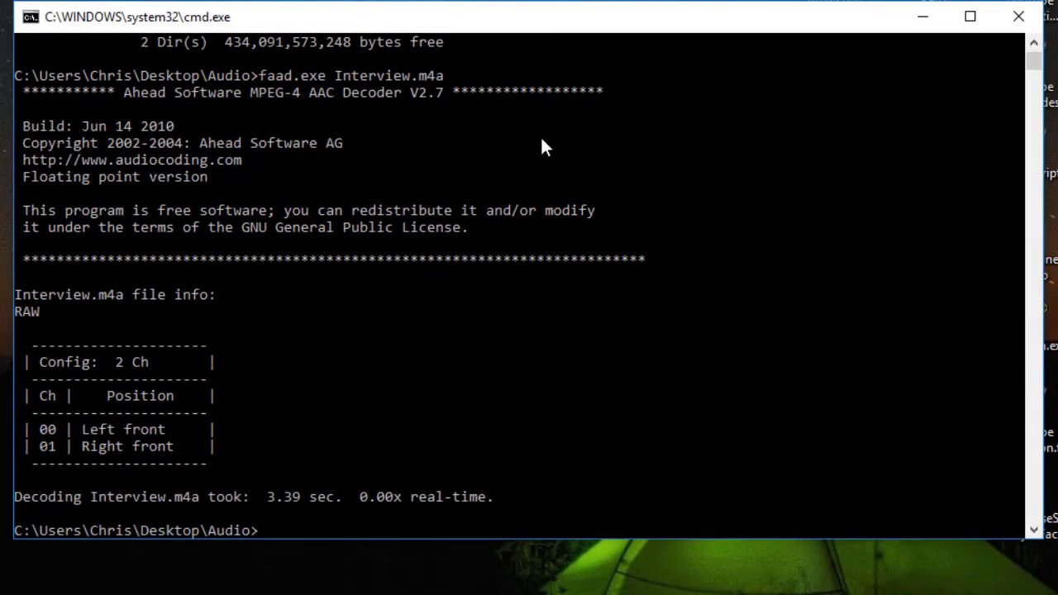
{"action": "type", "text": "cls"}
{"action": "key", "text": "Return"}
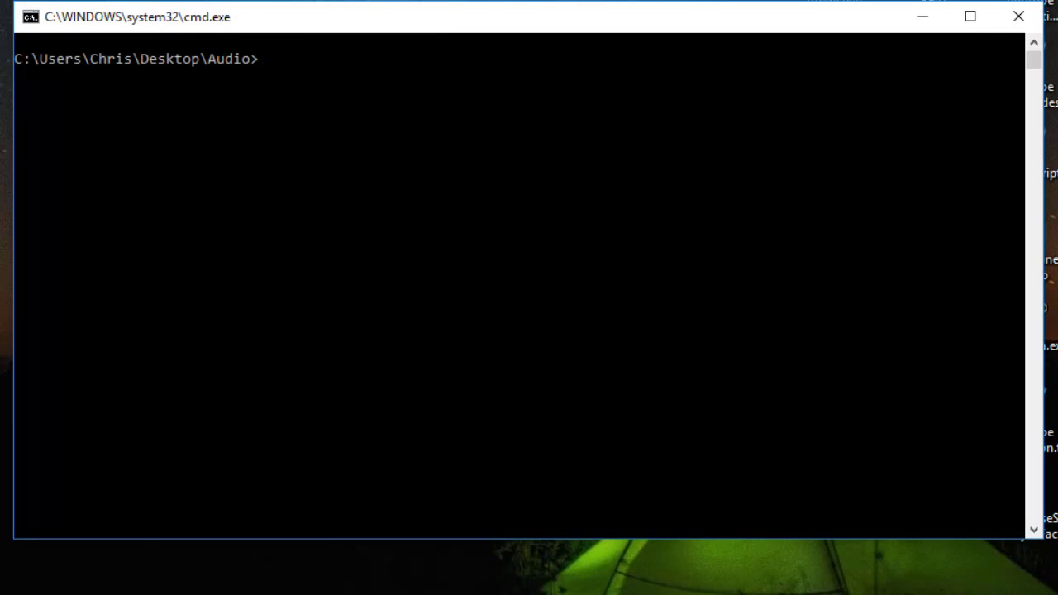
Step: Encode Interview.wav to Repaired.m4a at bitrate 160 by running faac.exe -b 160 -o Repaired.m4a Interview.wav
{"action": "type", "text": "faa"}
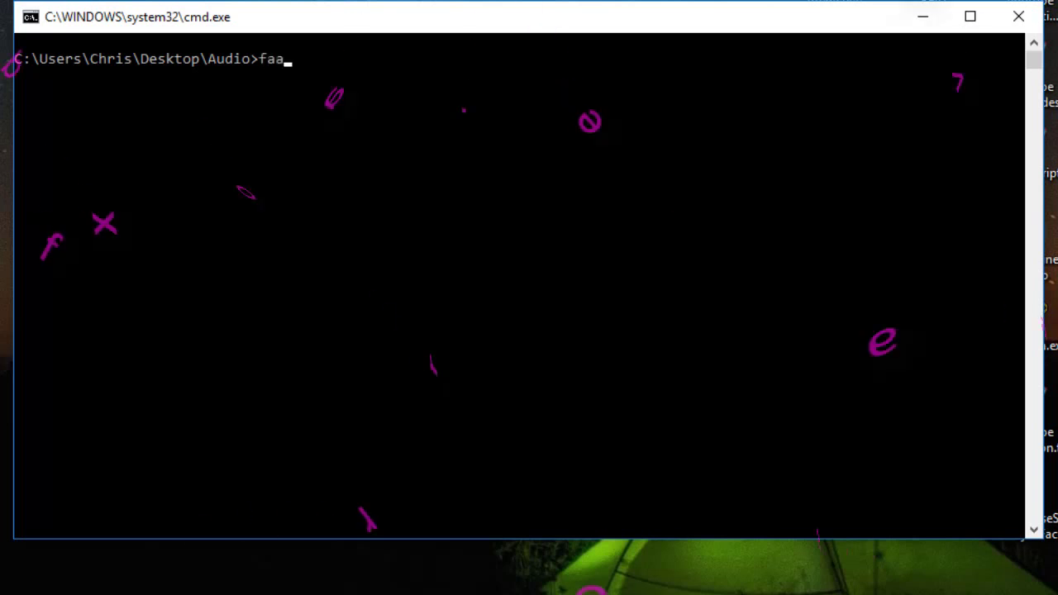
{"action": "key", "text": "Tab"}
{"action": "type", "text": "-"}
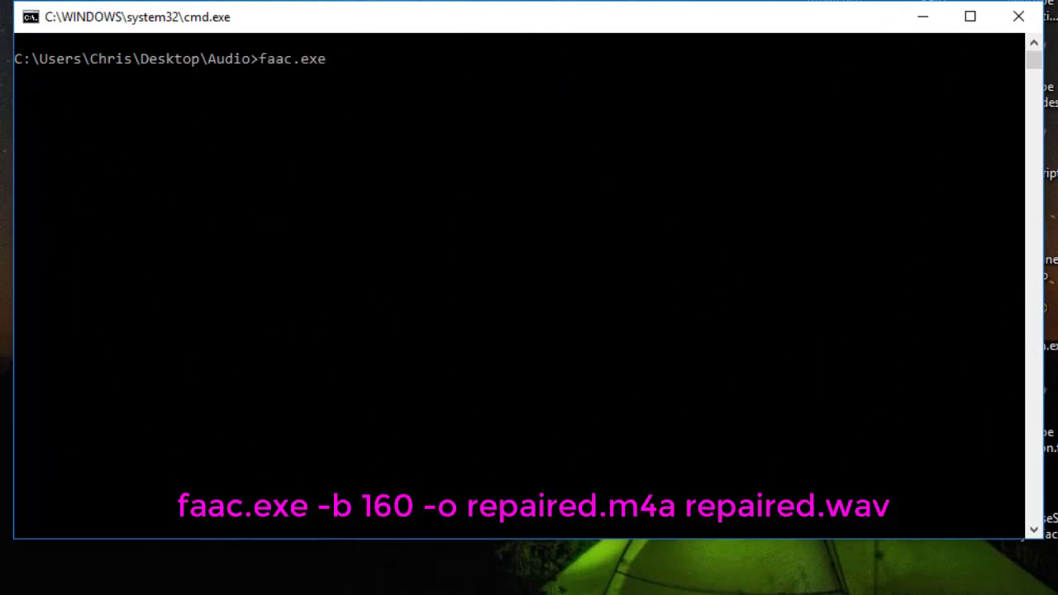
{"action": "type", "text": "b 160"}
{"action": "type", "text": "-o Rep"}
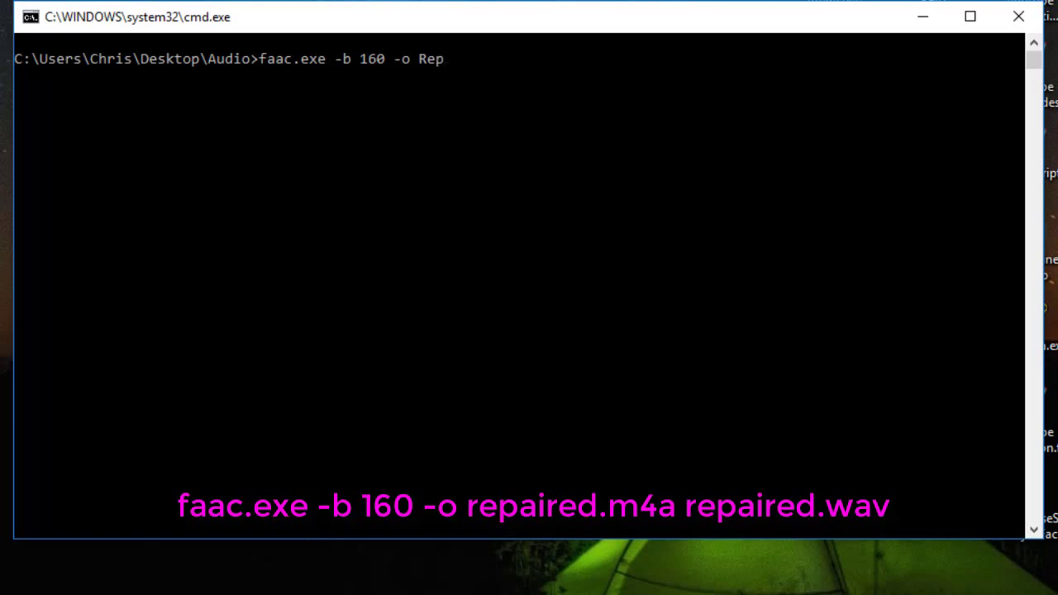
{"action": "type", "text": "aired.m4a Interview.m4a"}
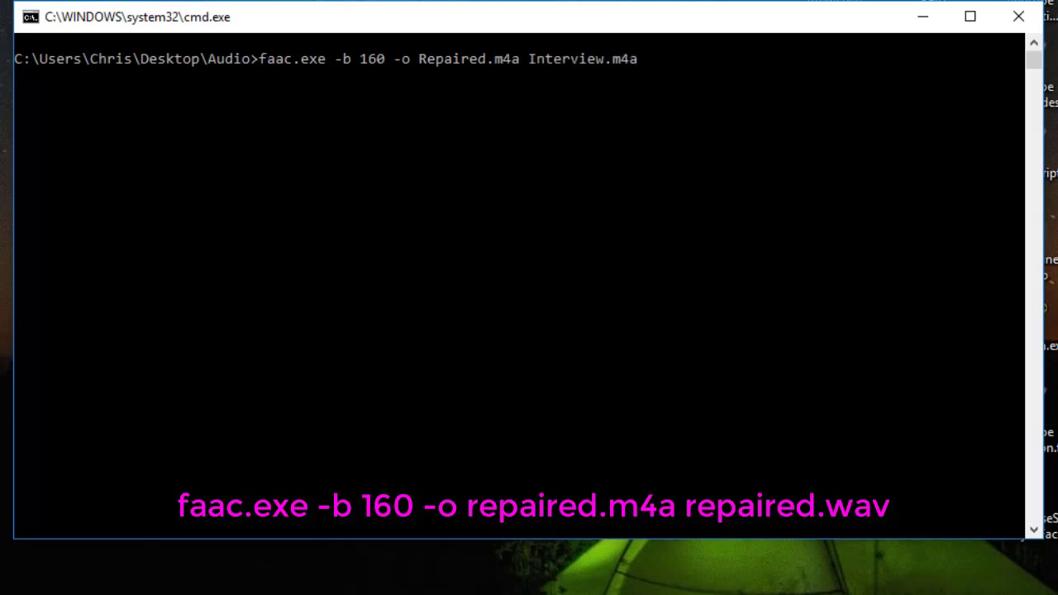
{"action": "key", "text": "BackSpace"}
{"action": "key", "text": "BackSpace"}
{"action": "key", "text": "BackSpace"}
{"action": "type", "text": "wa"}
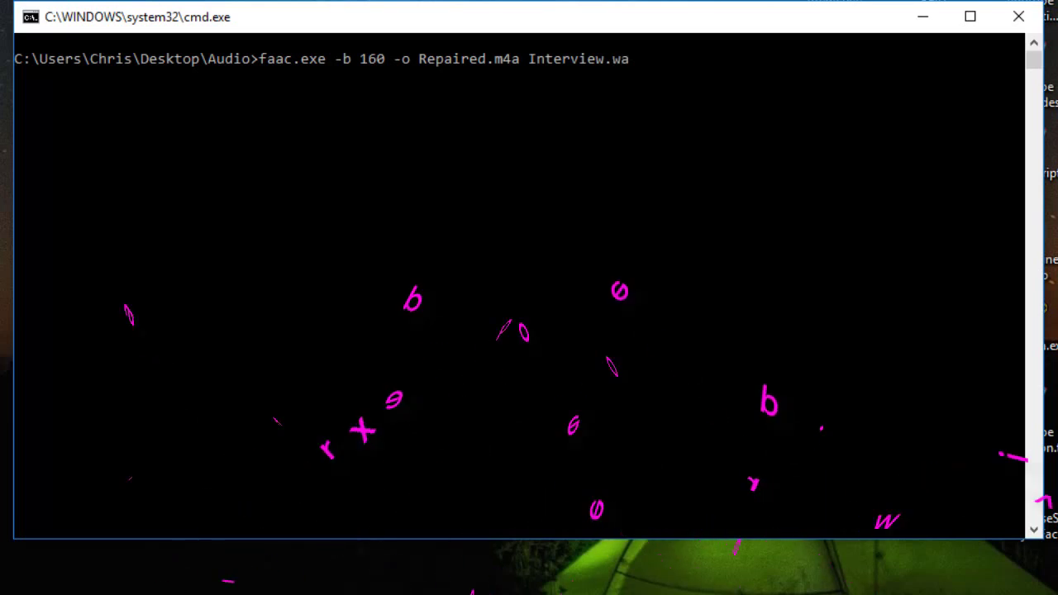
{"action": "type", "text": "v"}
{"action": "key", "text": "Return"}
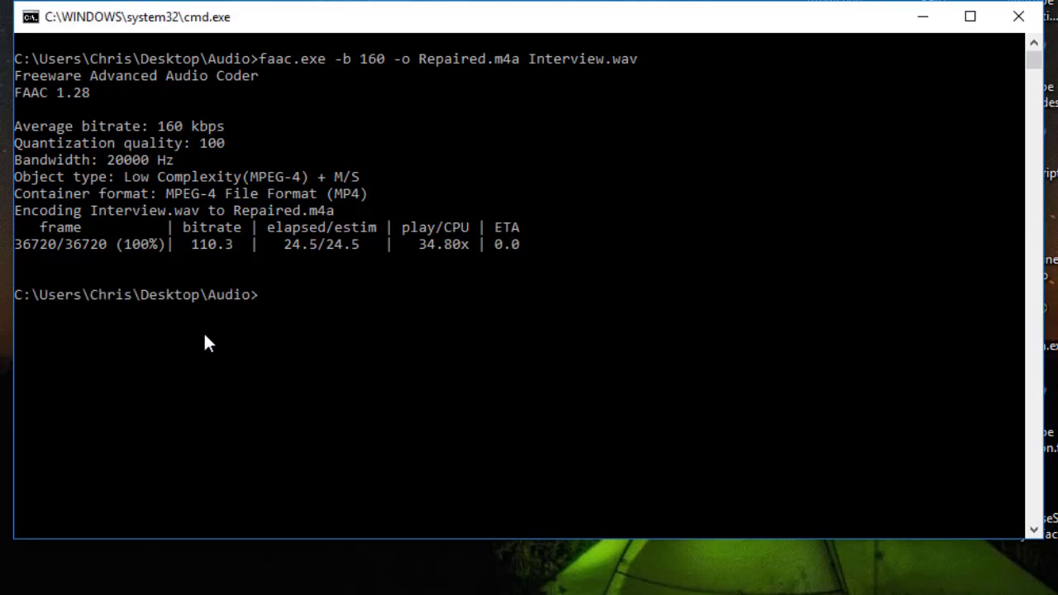
Step: Minimize the Command Prompt, return to the Audio folder, and play Repaired.m4a in VLC media player briefly before closing the player
{"action": "left_click", "coordinate": [924, 20]}
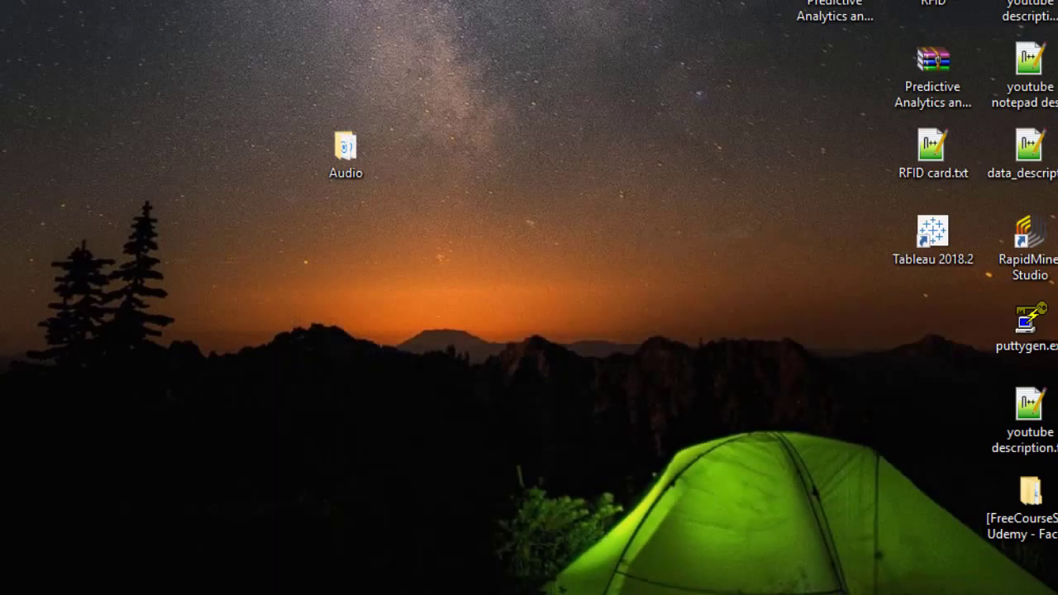
{"action": "left_click", "coordinate": [81, 591]}
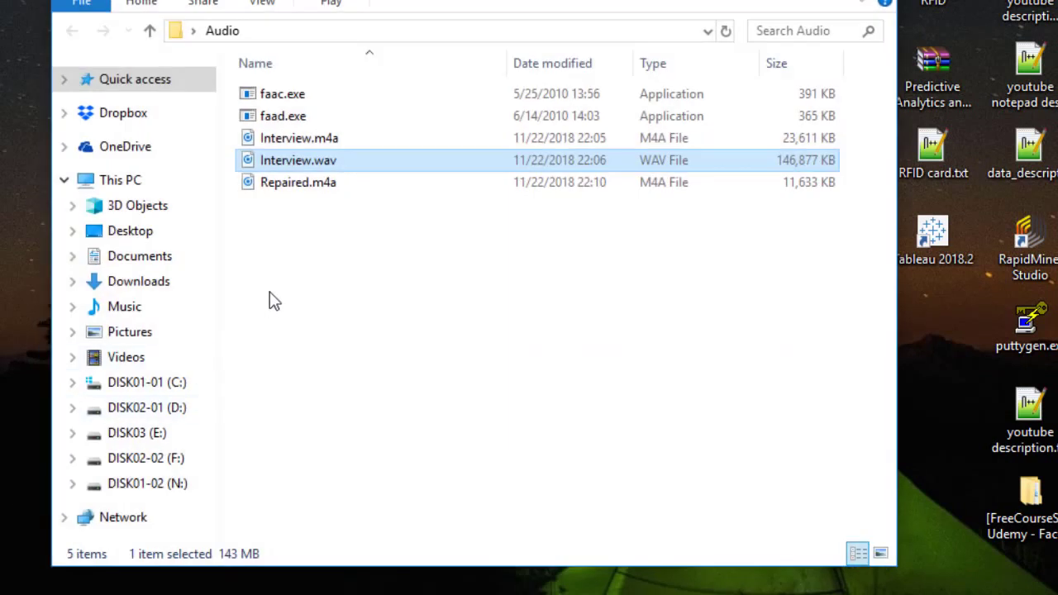
{"action": "left_click", "coordinate": [314, 251]}
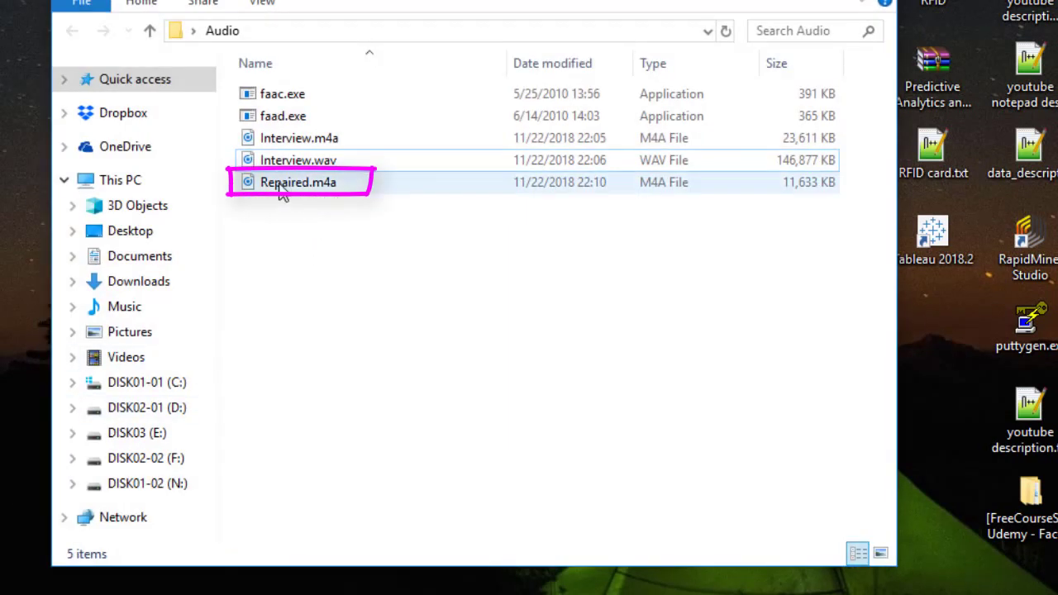
{"action": "right_click", "coordinate": [279, 190]}
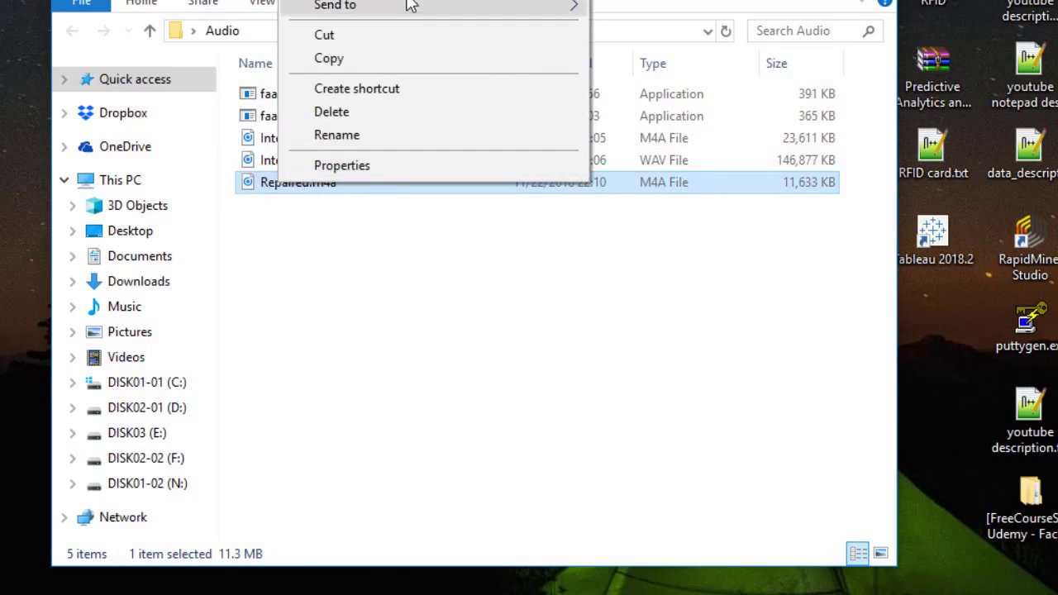
{"action": "mouse_move", "coordinate": [438, 0]}
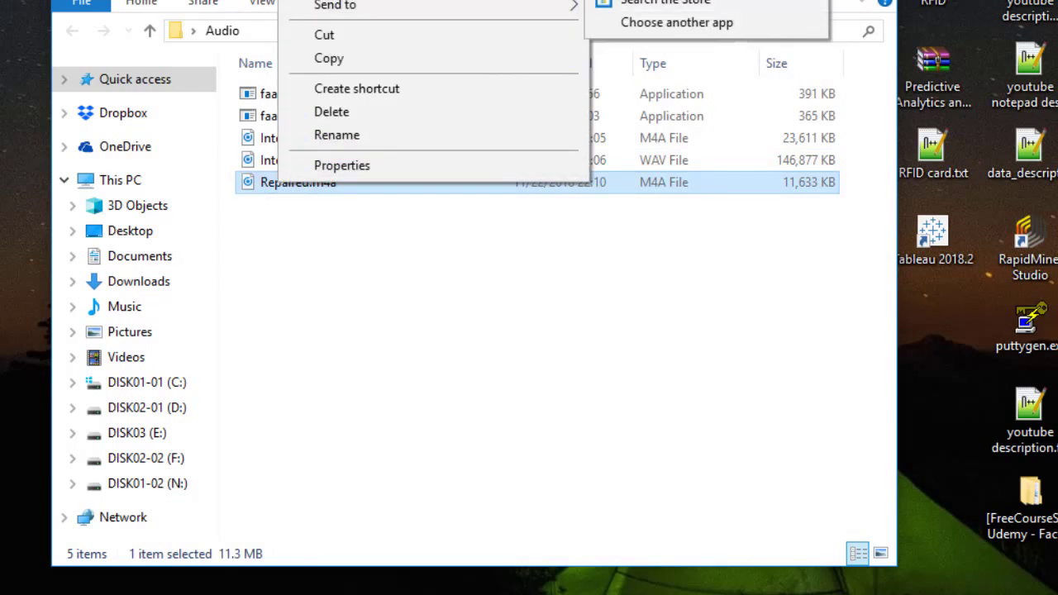
{"action": "left_click", "coordinate": [665, 0]}
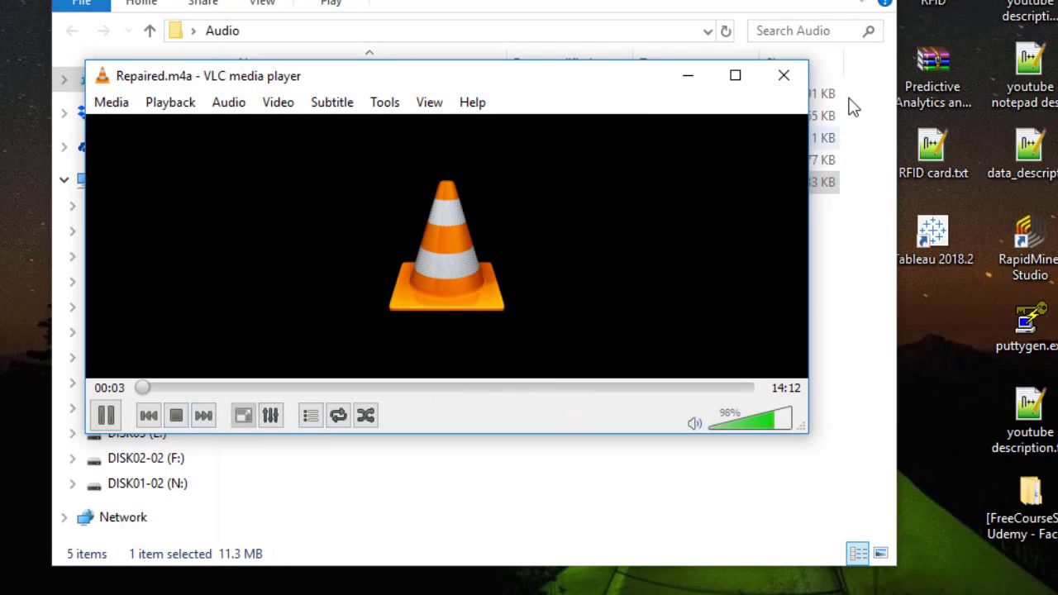
{"action": "left_click", "coordinate": [781, 71]}
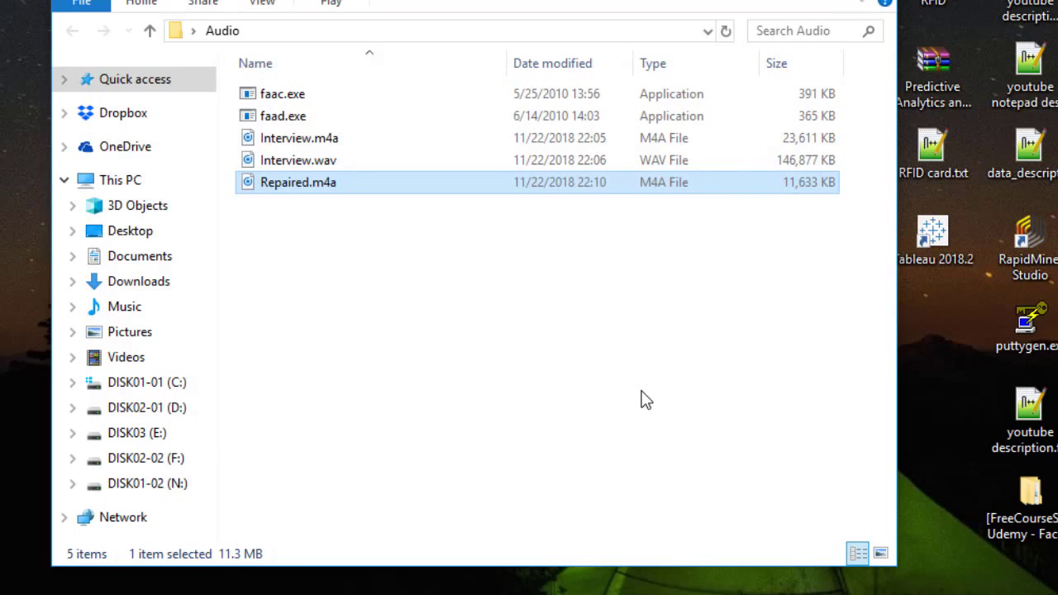
{"action": "left_click", "coordinate": [361, 331]}
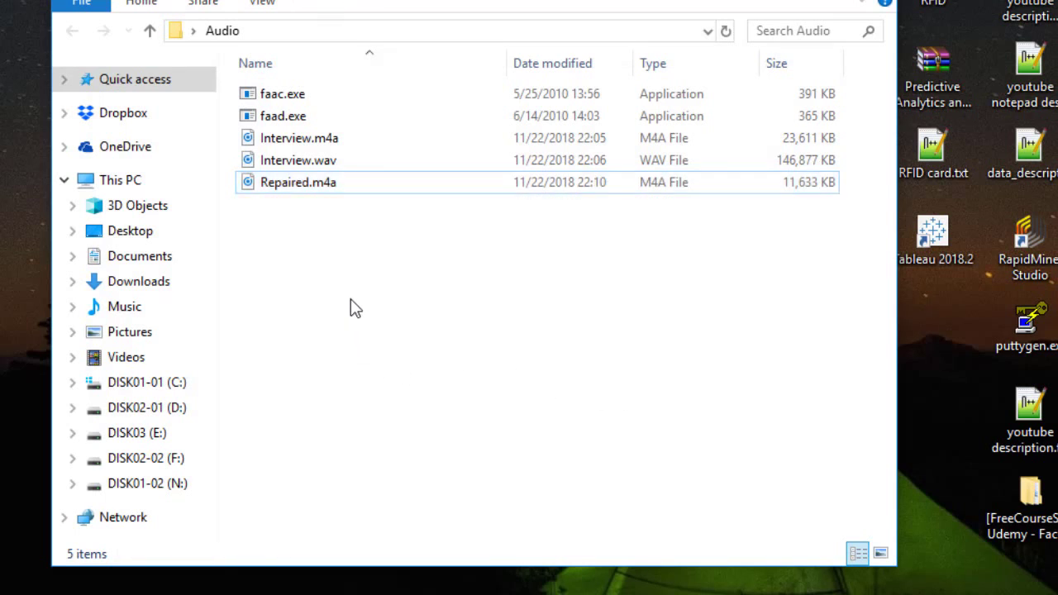